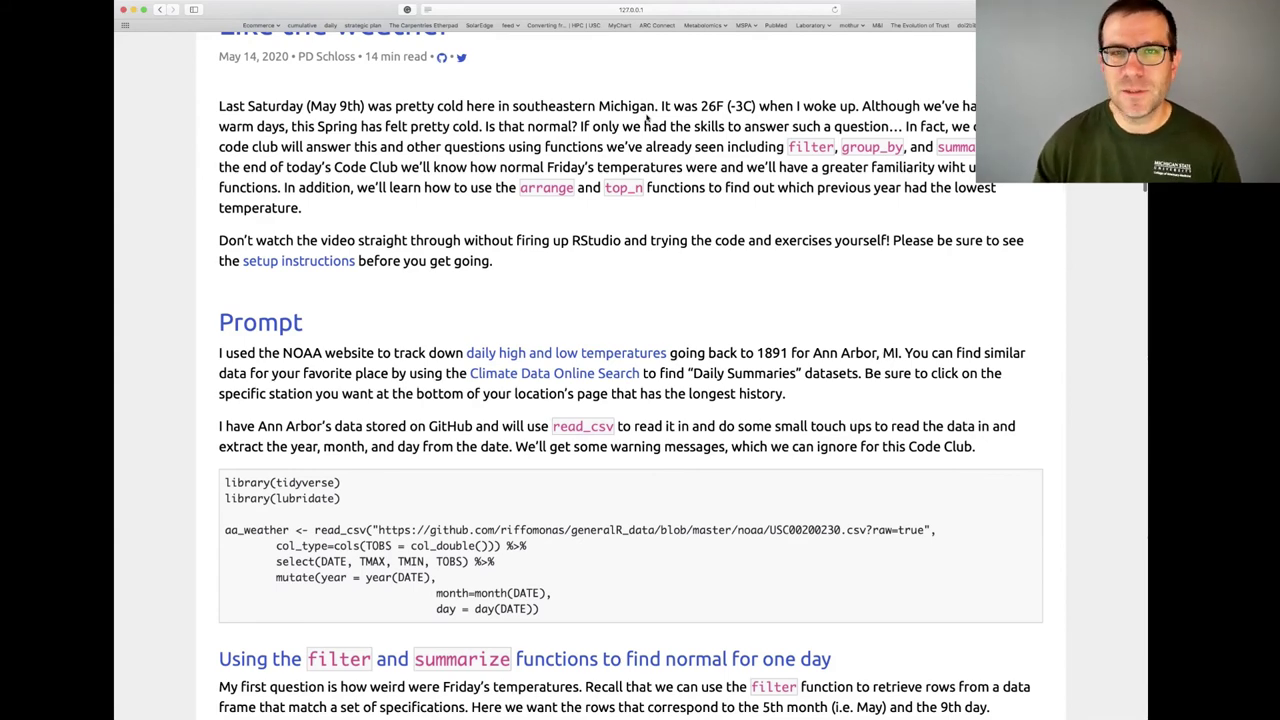
Open the linked Climate Data Online Search page and choose Daily Summaries as the dataset.
{"action": "scroll", "coordinate": [646, 118], "scroll_direction": "down", "scroll_amount": 2}
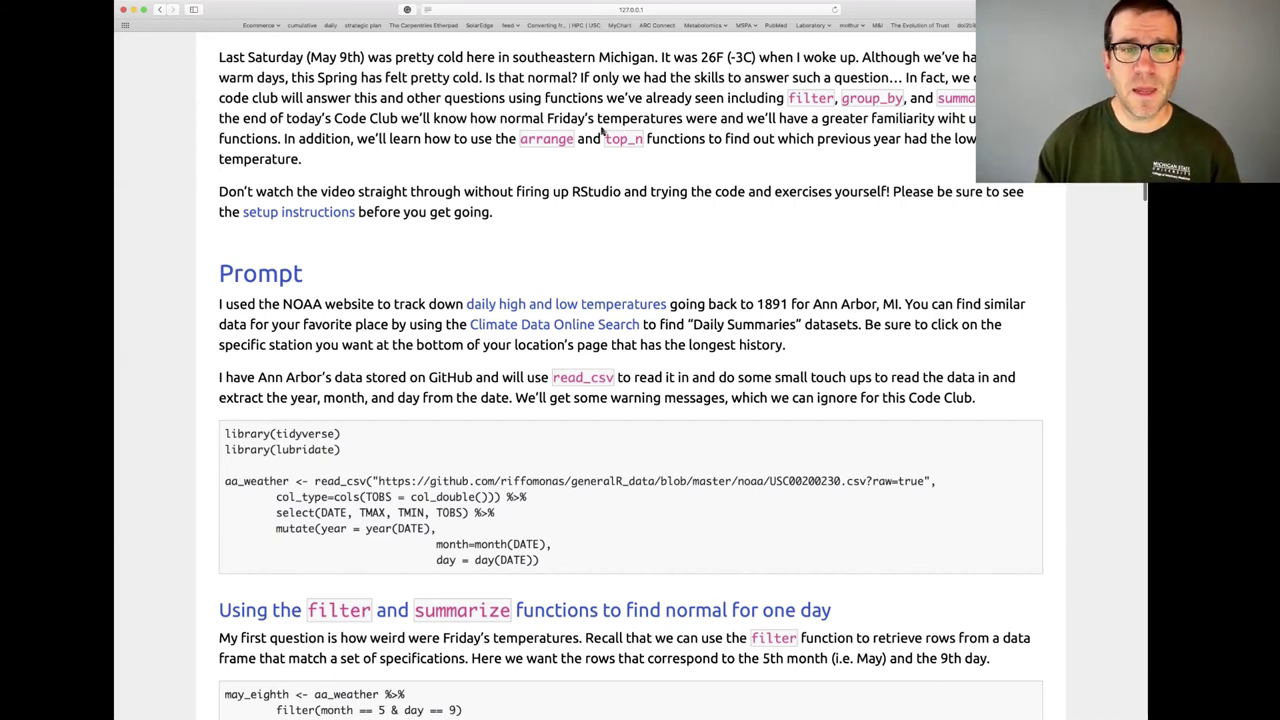
{"action": "left_click", "coordinate": [524, 332]}
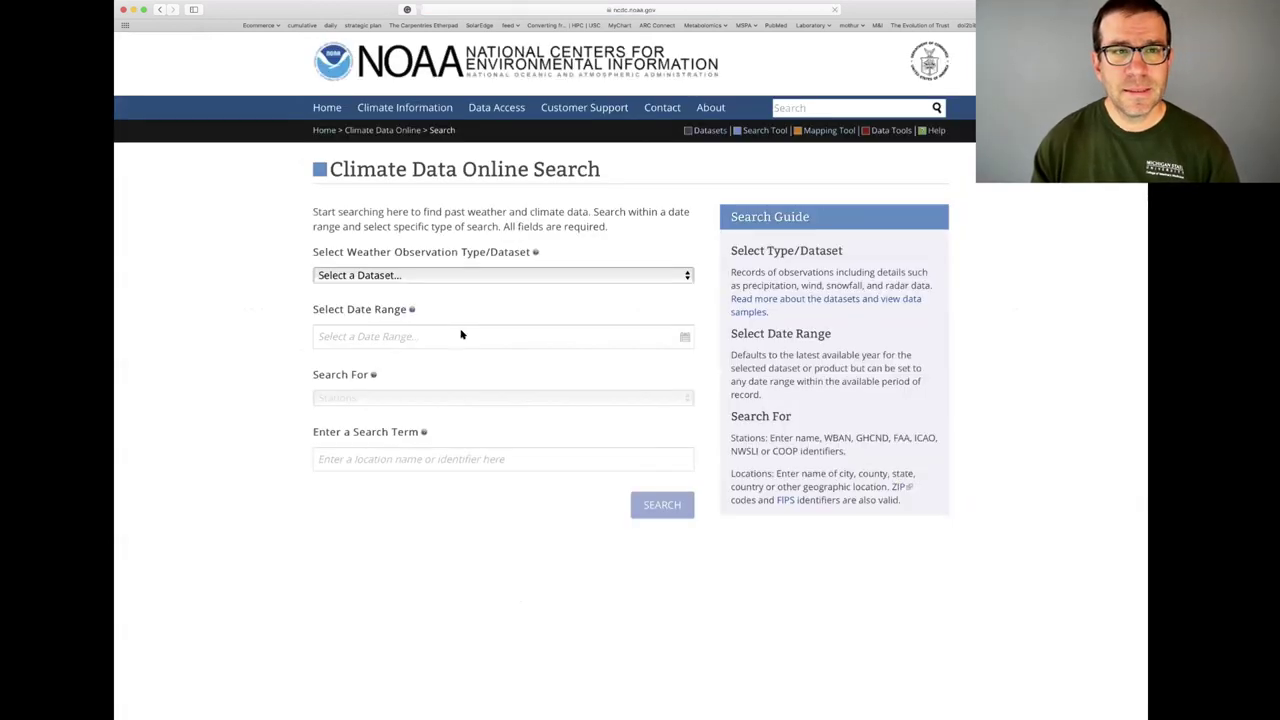
{"action": "left_click", "coordinate": [421, 277]}
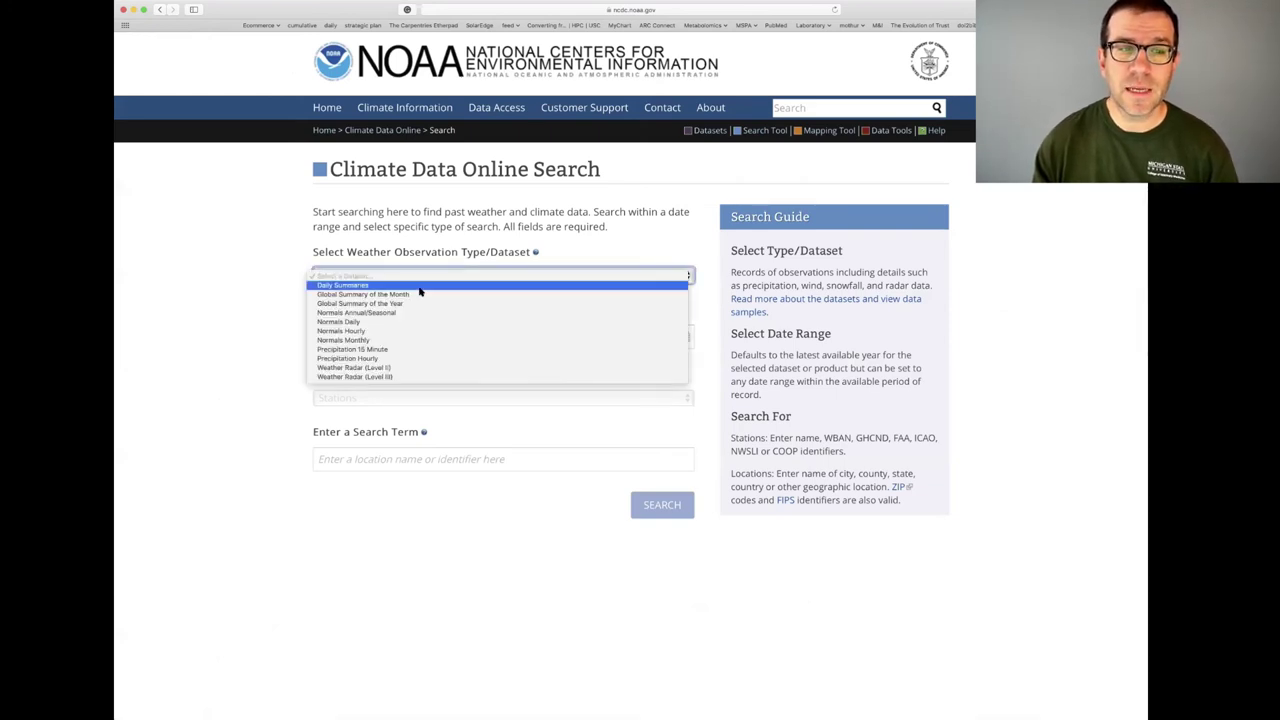
{"action": "left_click", "coordinate": [421, 287]}
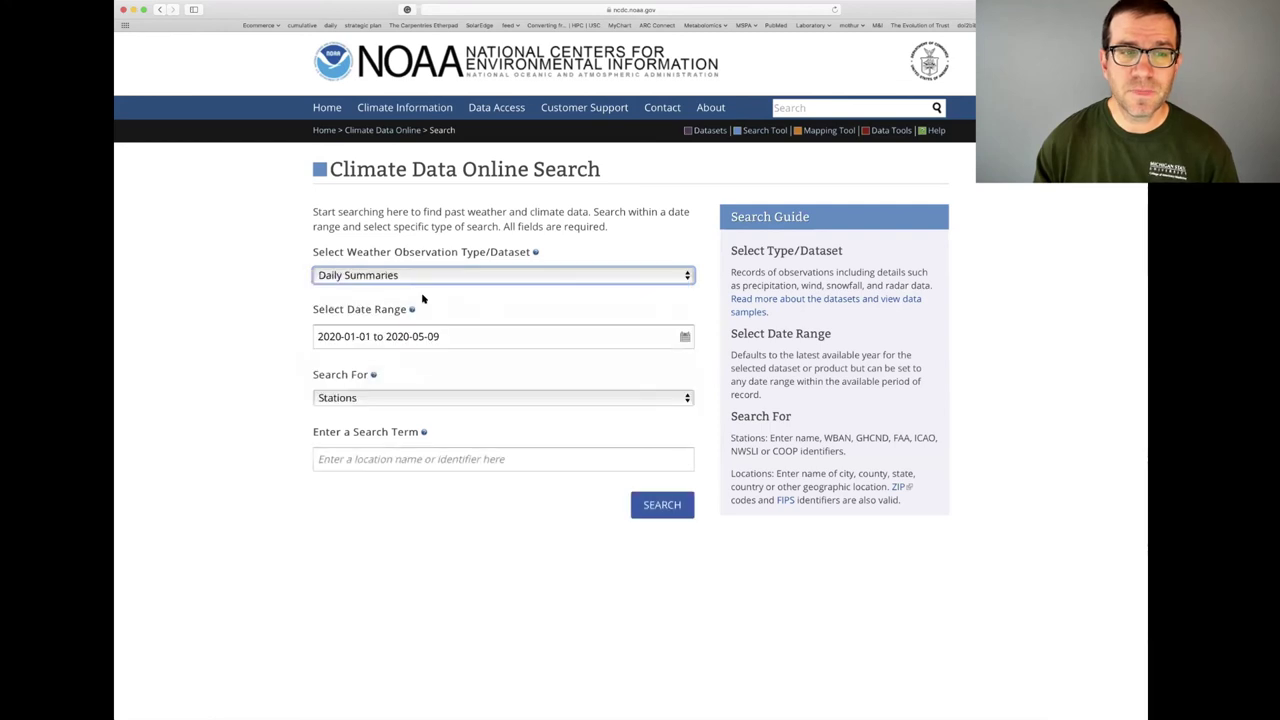
Set the start of the date range to 1763-01-01, keeping 2020-05-09 as the end date, and apply it.
{"action": "left_click", "coordinate": [341, 341]}
{"action": "left_click_drag", "start_coordinate": [341, 341], "coordinate": [318, 341]}
{"action": "left_click", "coordinate": [325, 342]}
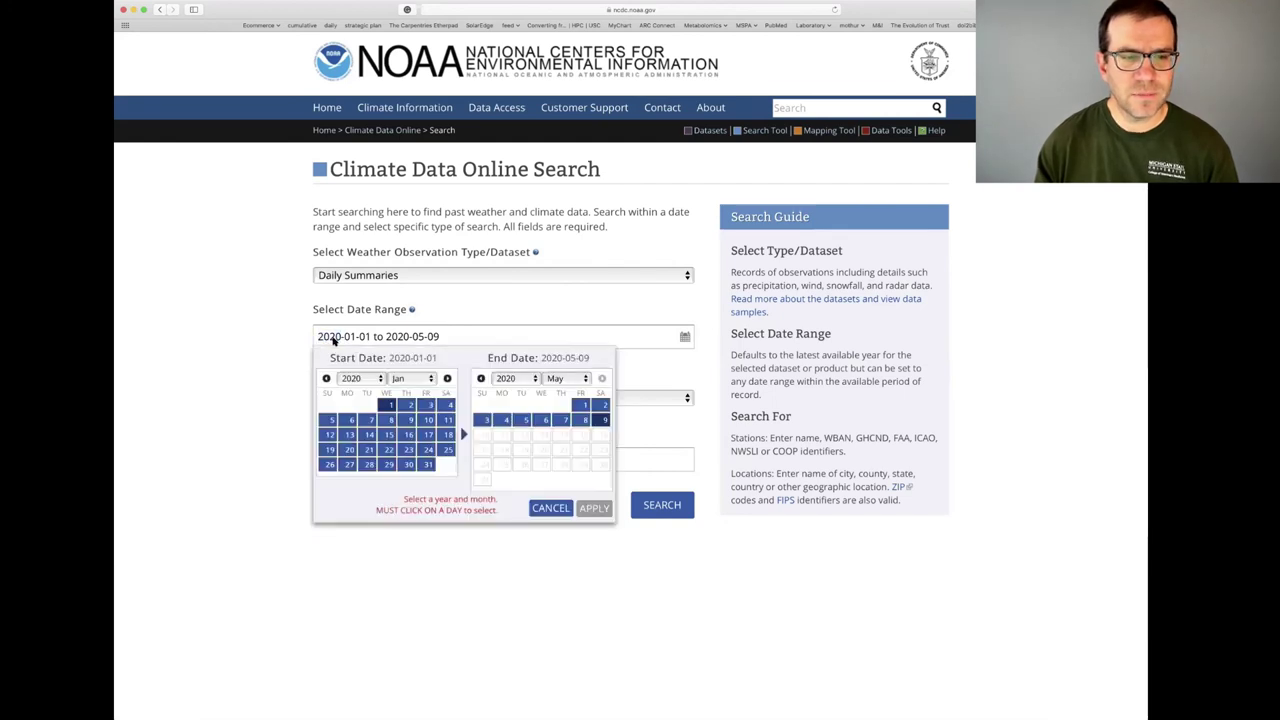
{"action": "left_click", "coordinate": [366, 378]}
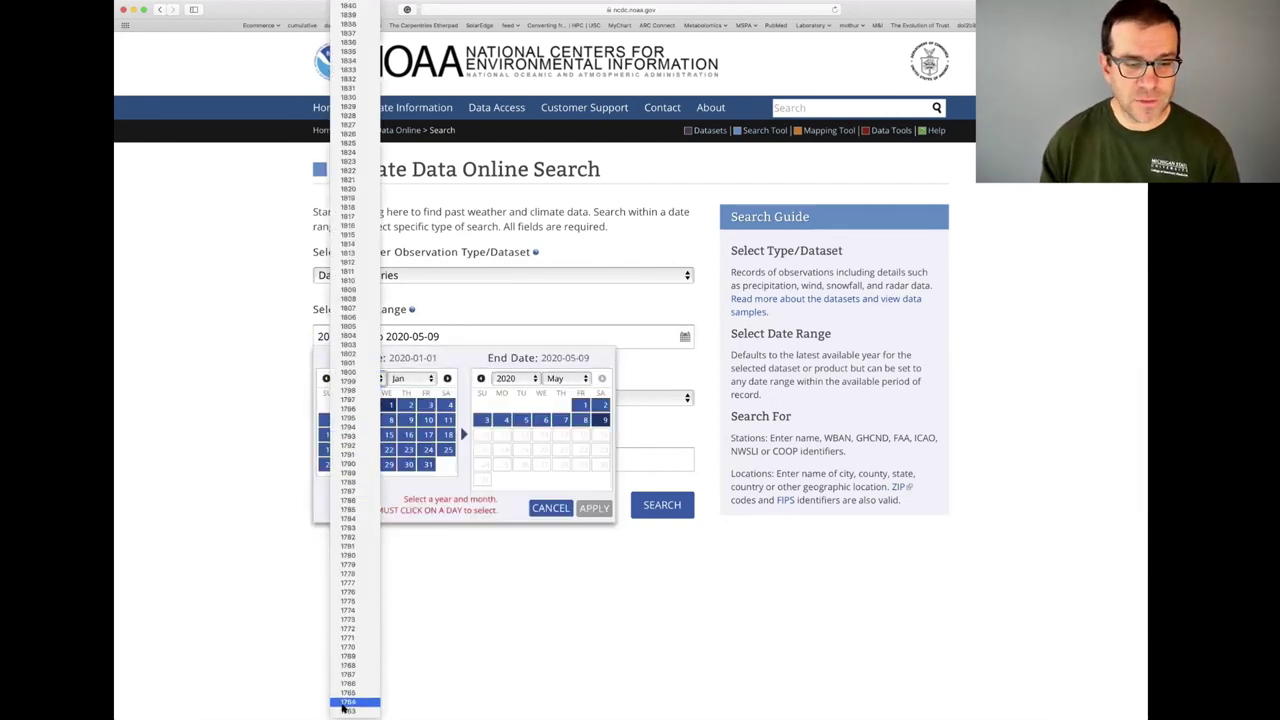
{"action": "left_click", "coordinate": [345, 710]}
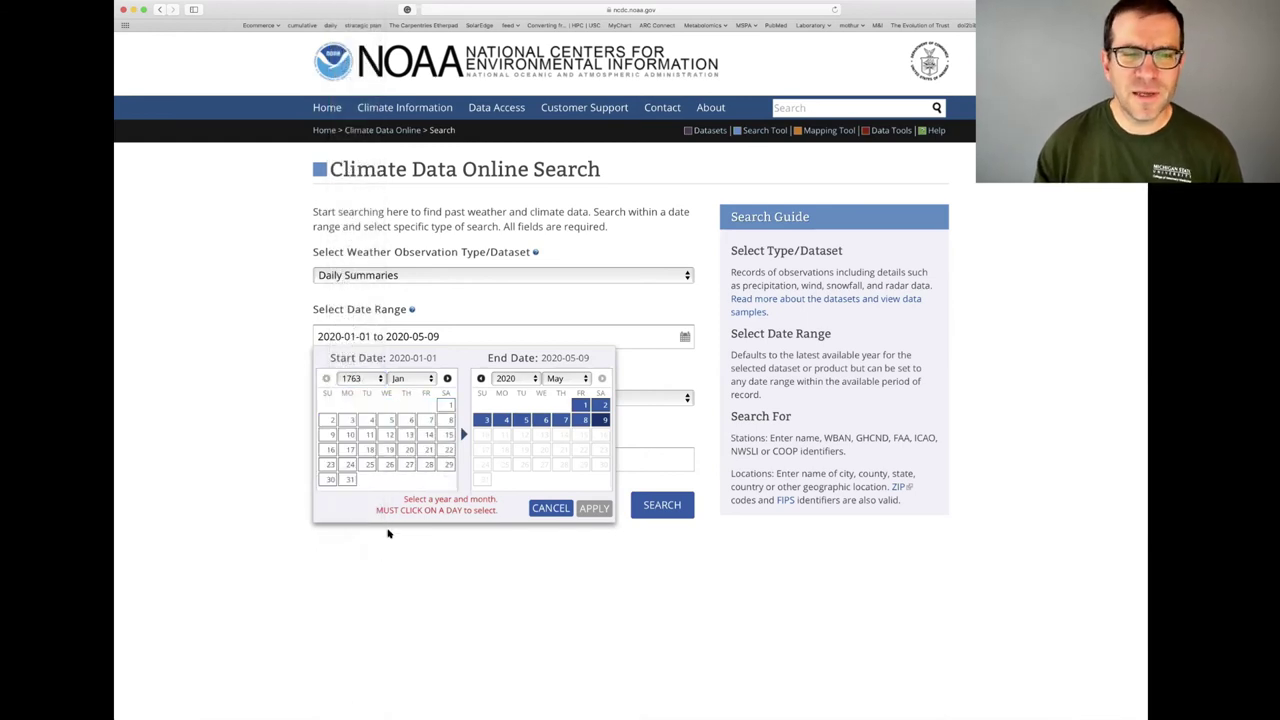
{"action": "left_click", "coordinate": [446, 406]}
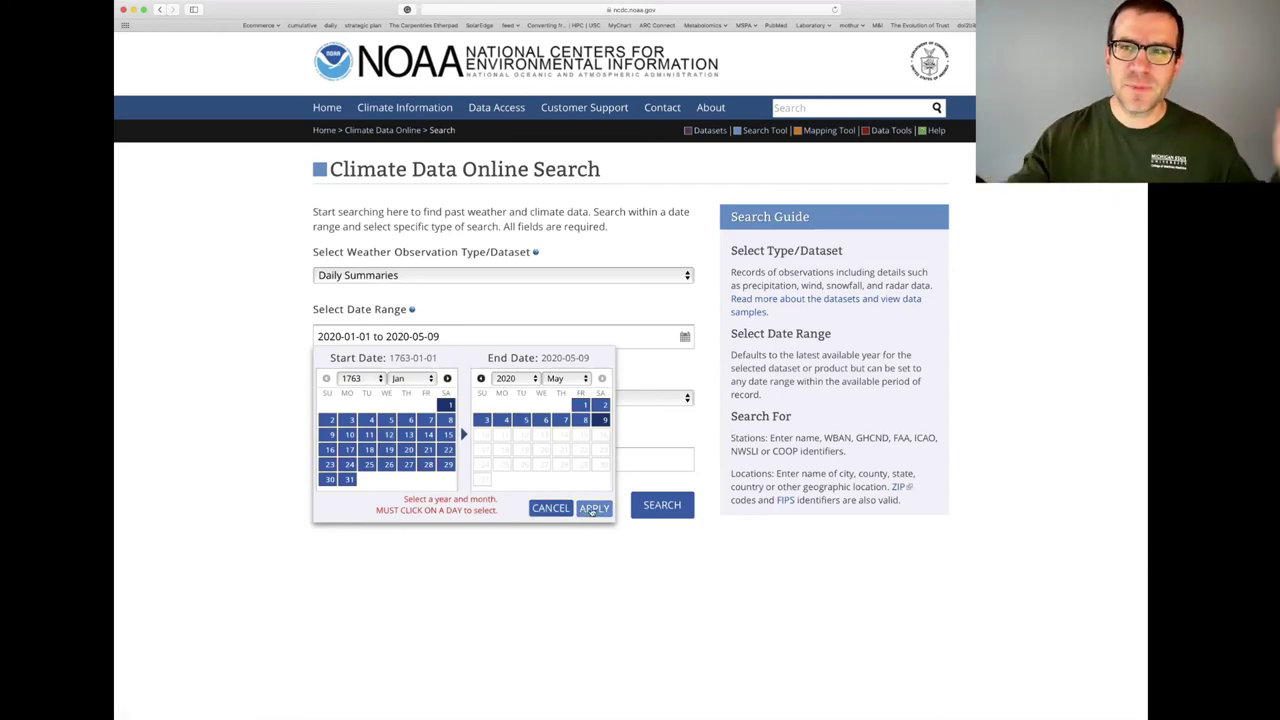
{"action": "left_click", "coordinate": [593, 509]}
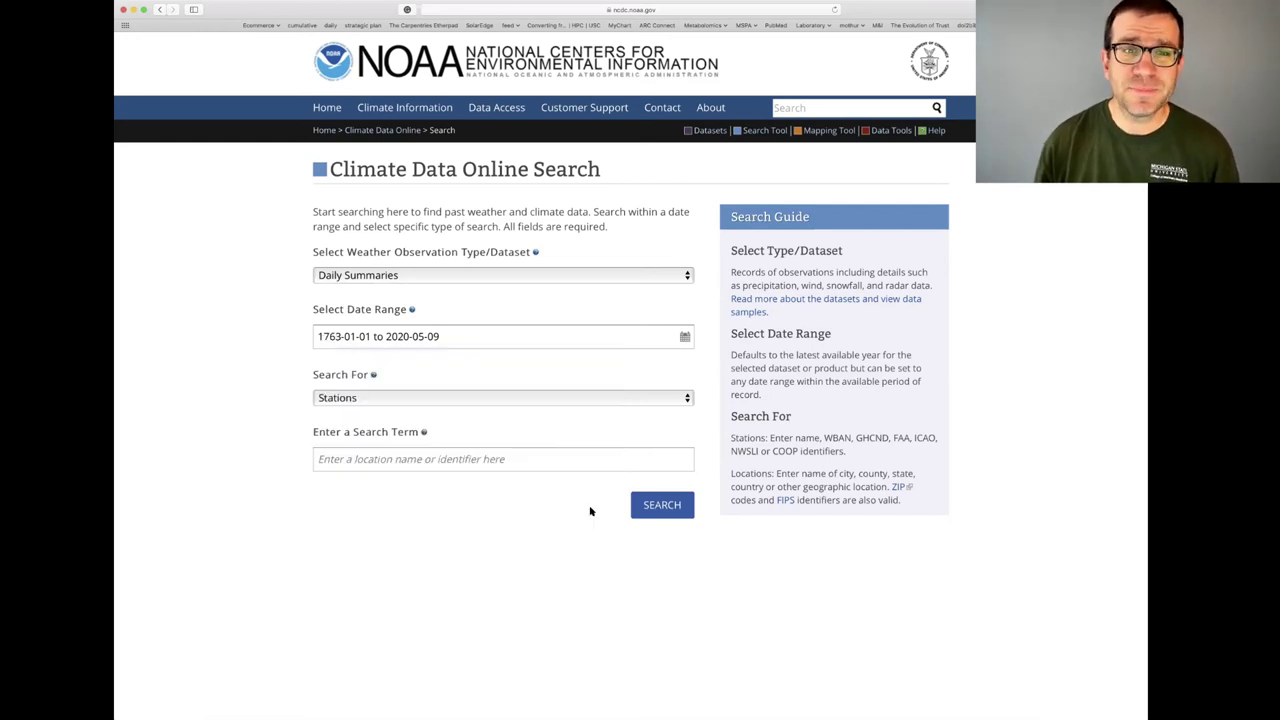
Search for the city Ann Arbor by setting the search type to Cities.
{"action": "left_click", "coordinate": [459, 399]}
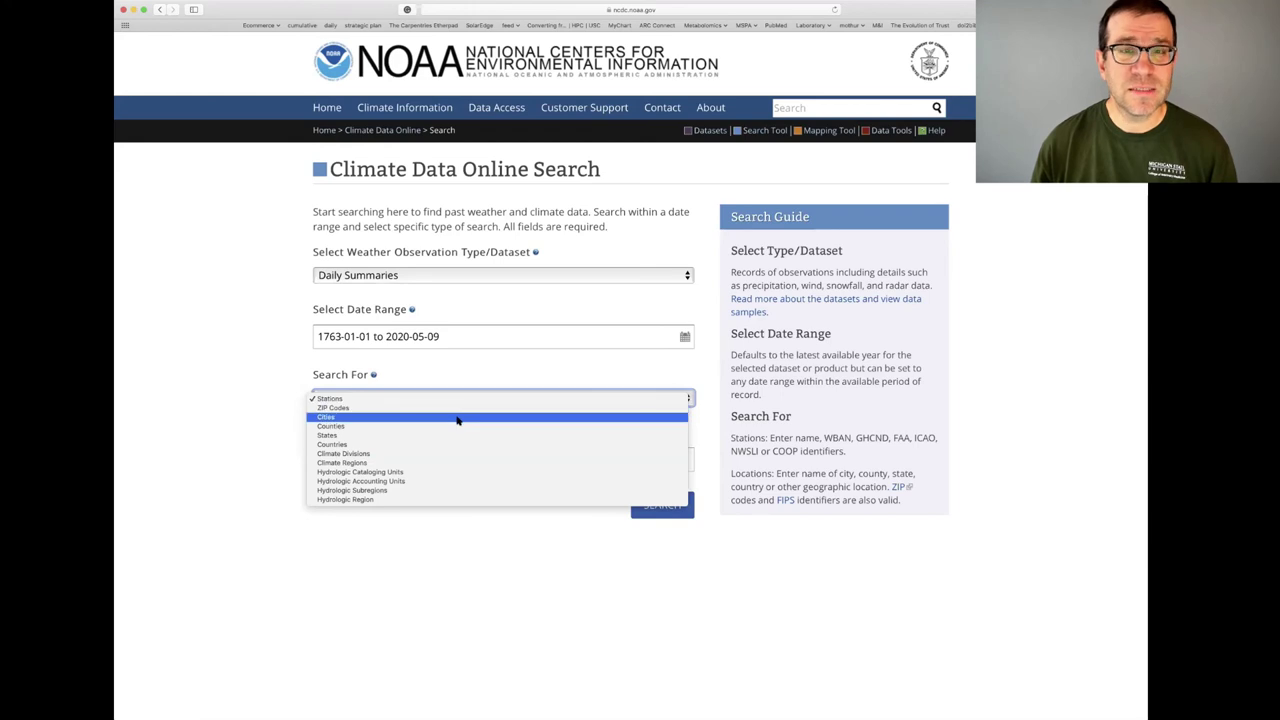
{"action": "left_click", "coordinate": [457, 417]}
{"action": "left_click", "coordinate": [450, 459]}
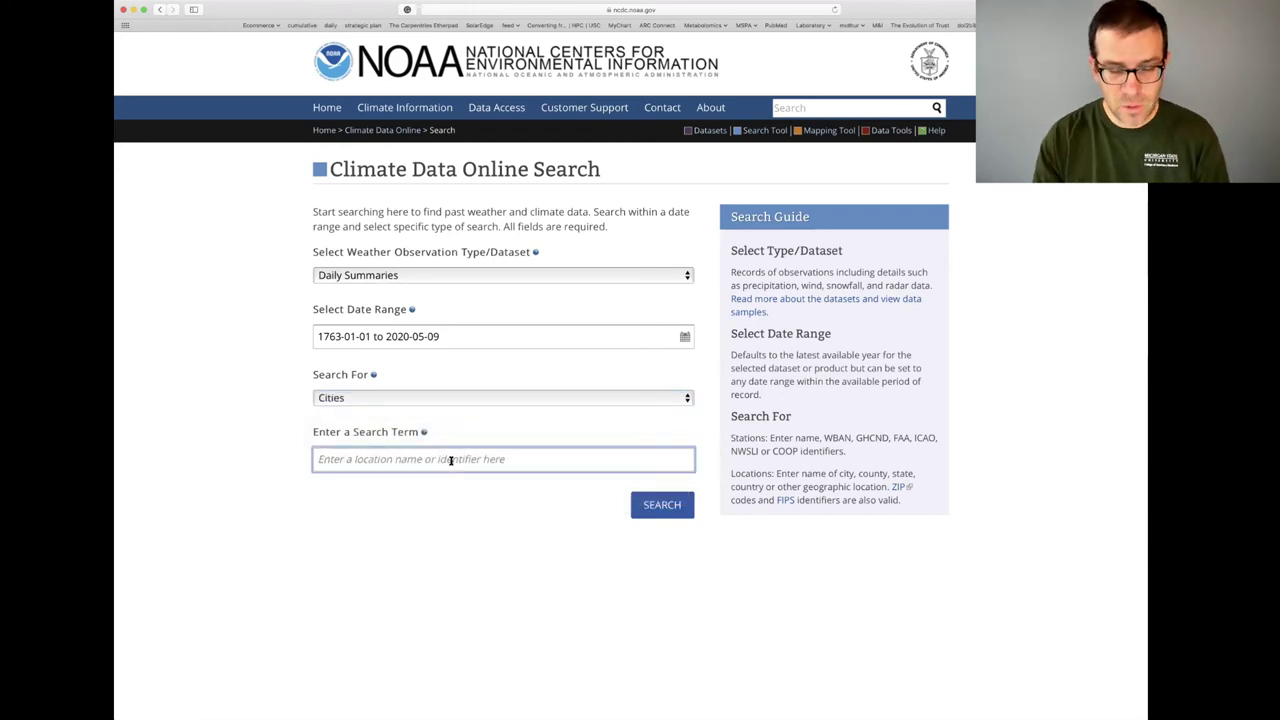
{"action": "type", "text": "Ann Abro"}
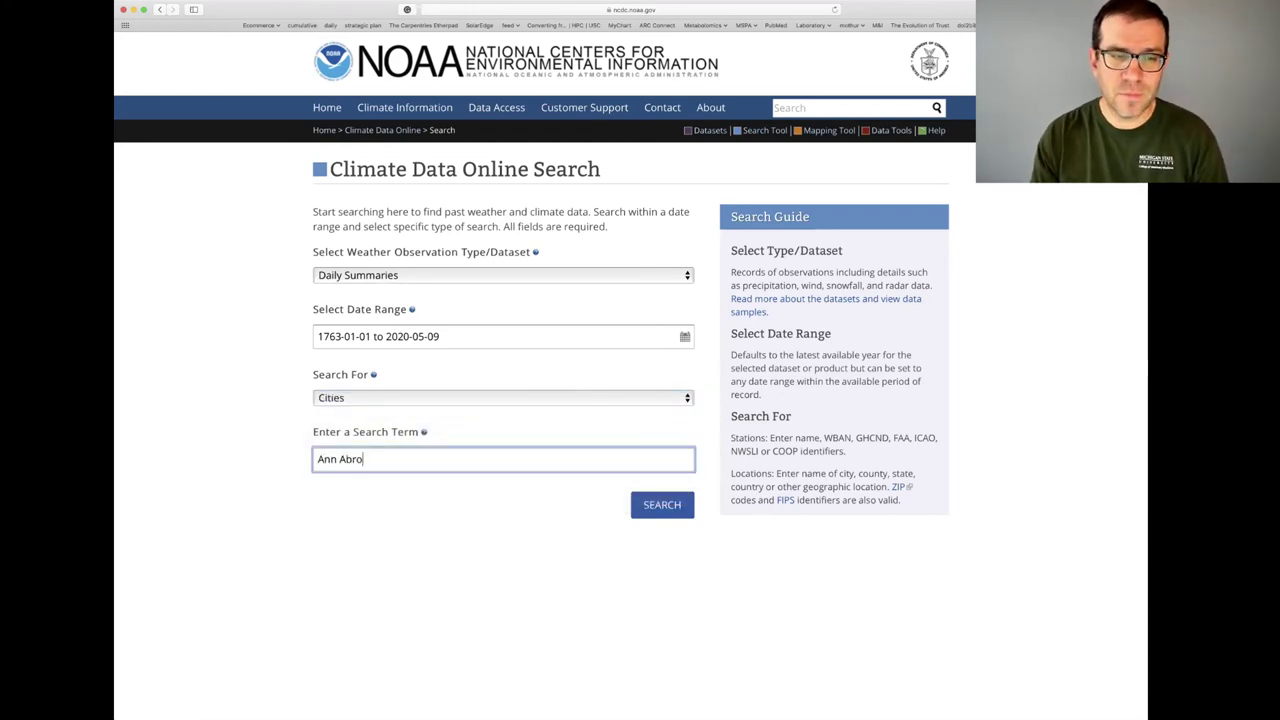
{"action": "key", "text": "BackSpace"}
{"action": "key", "text": "BackSpace"}
{"action": "key", "text": "BackSpace"}
{"action": "type", "text": "rbor"}
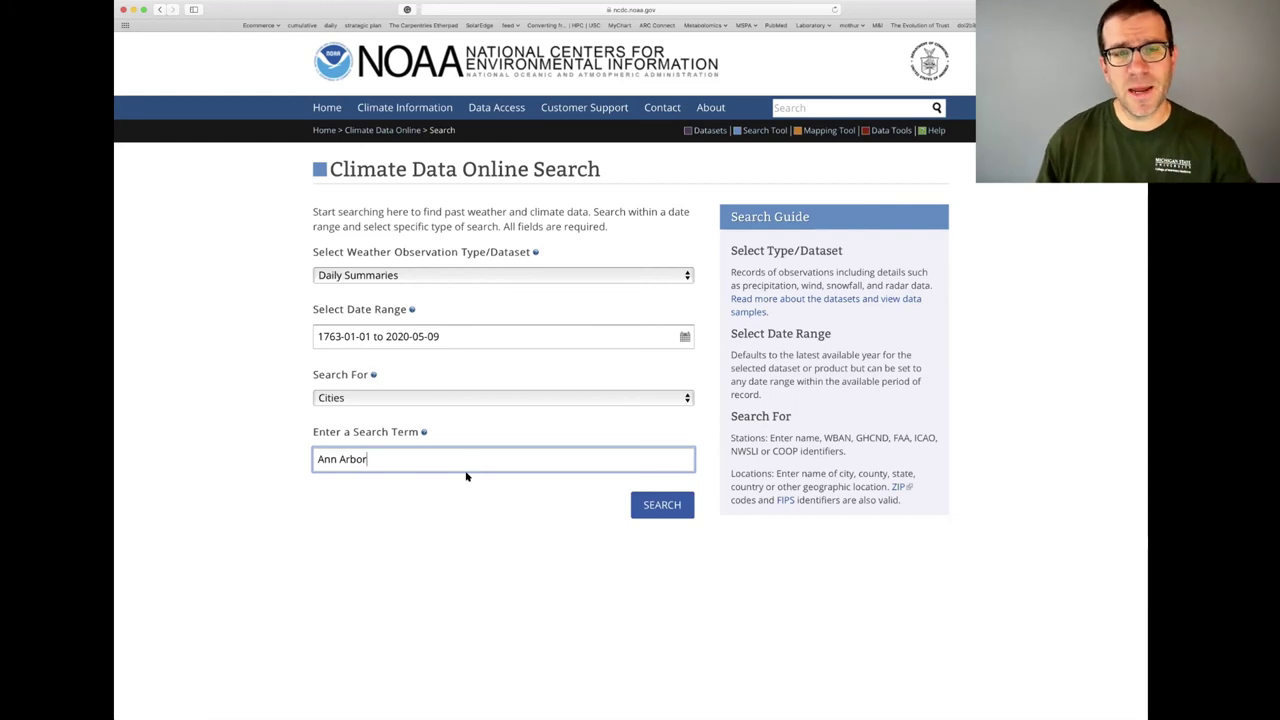
{"action": "left_click", "coordinate": [652, 510]}
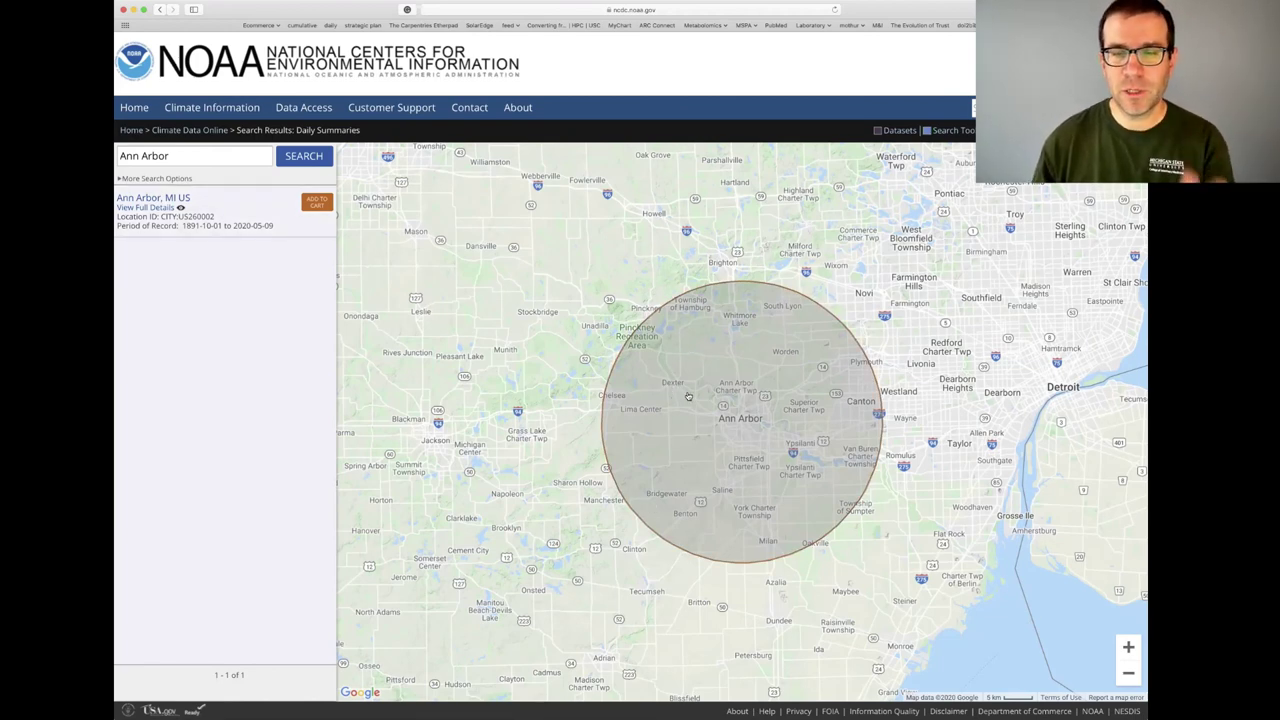
Open the full details of the Ann Arbor, MI location and display its list of included stations.
{"action": "left_click", "coordinate": [138, 202]}
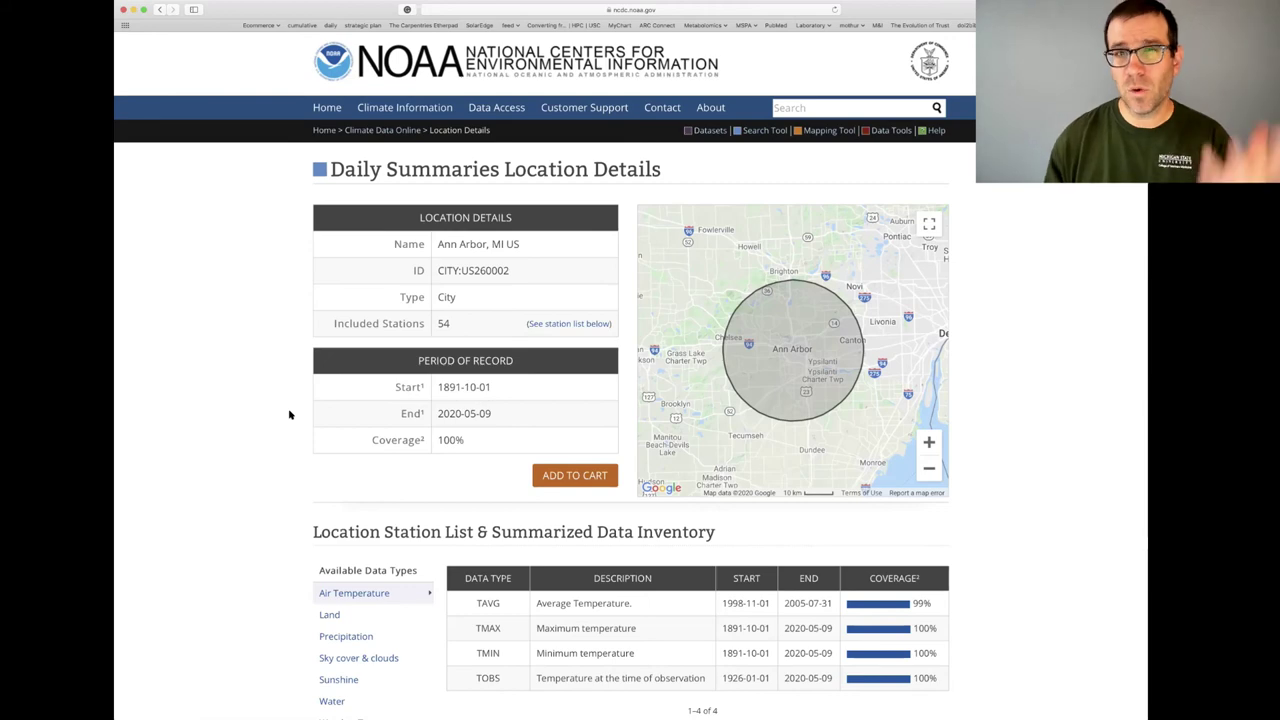
{"action": "scroll", "coordinate": [291, 385], "scroll_direction": "down", "scroll_amount": 2}
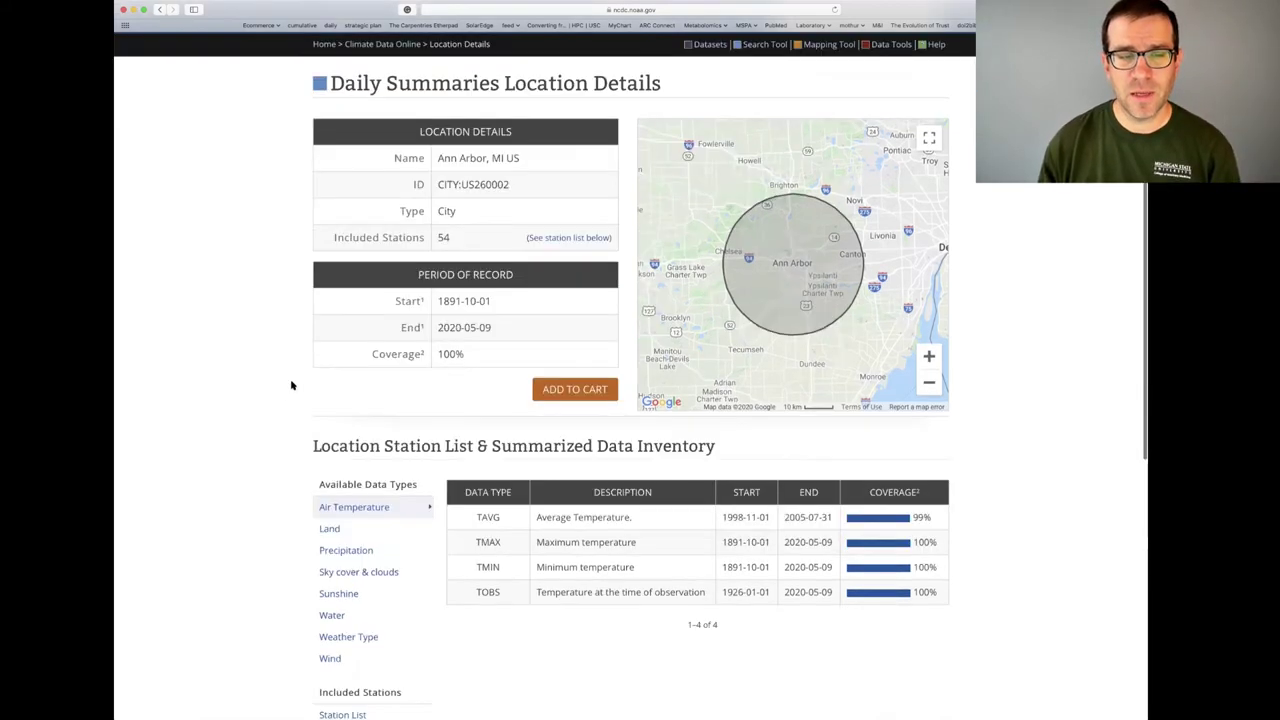
{"action": "scroll", "coordinate": [291, 385], "scroll_direction": "down", "scroll_amount": 10}
{"action": "scroll", "coordinate": [291, 385], "scroll_direction": "up", "scroll_amount": 4}
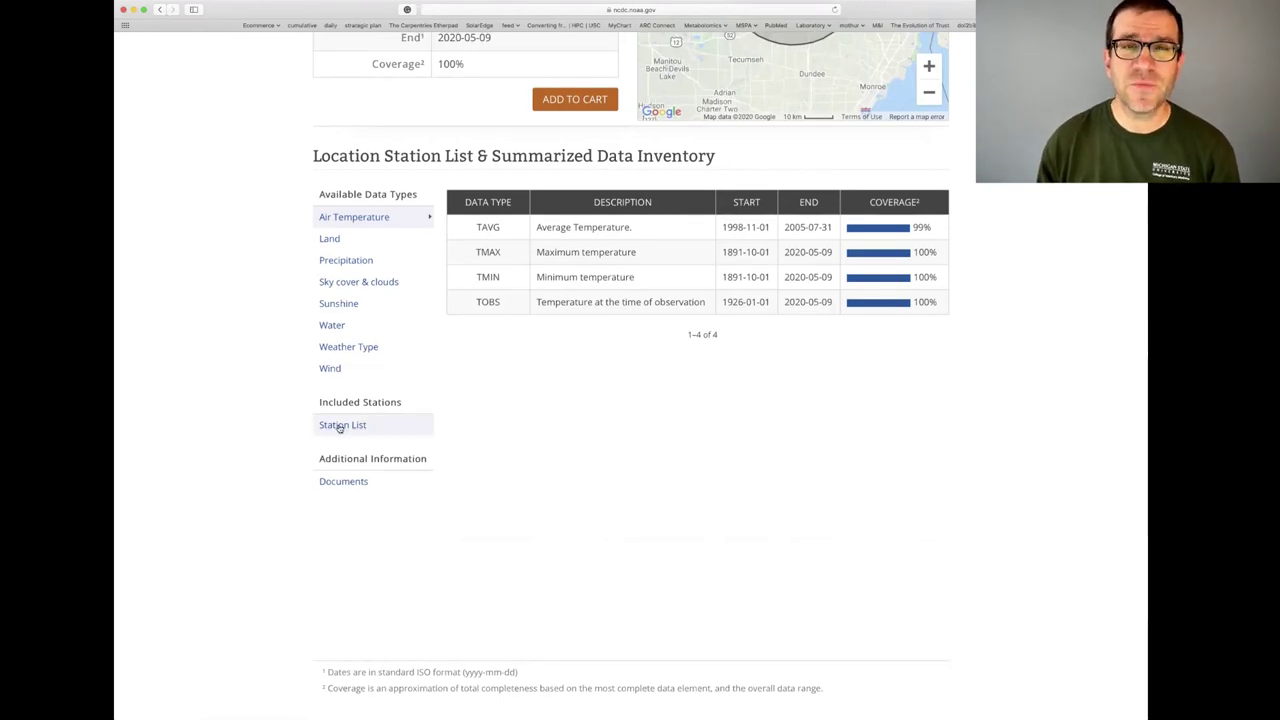
{"action": "left_click", "coordinate": [340, 426]}
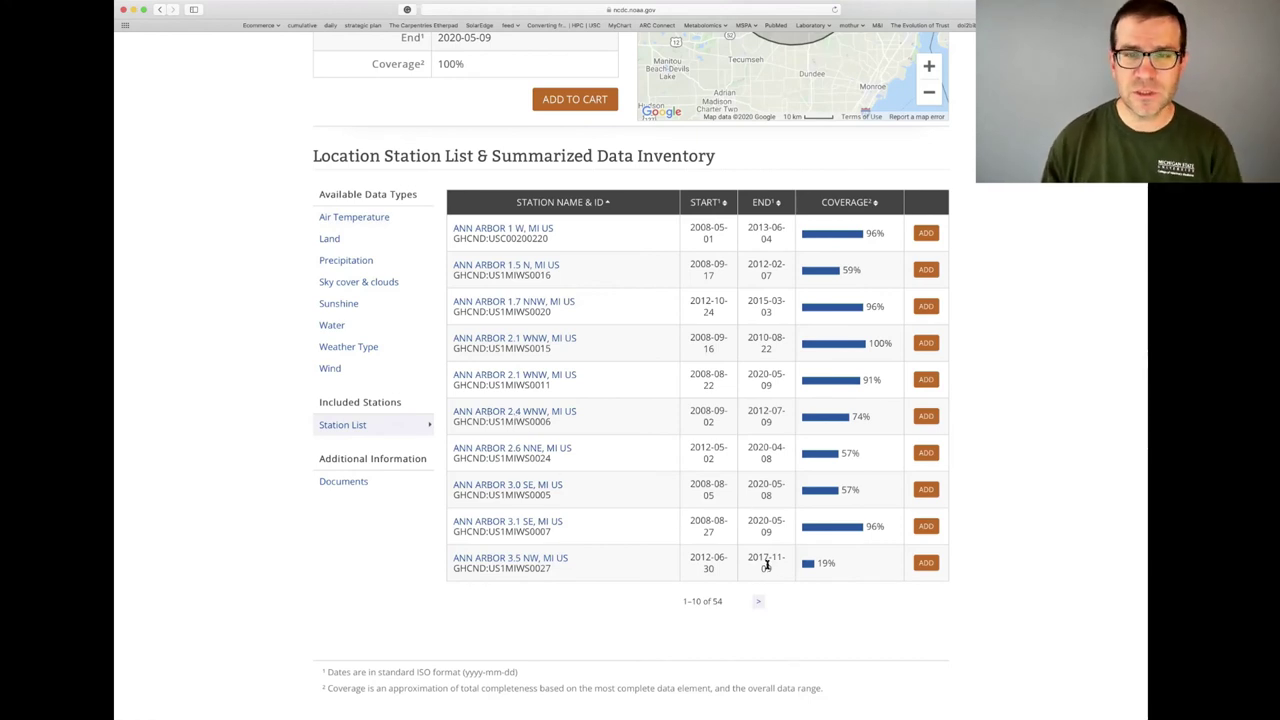
Sort the stations by start date, then by station name, and browse through to the fourth page of stations.
{"action": "left_click", "coordinate": [722, 202]}
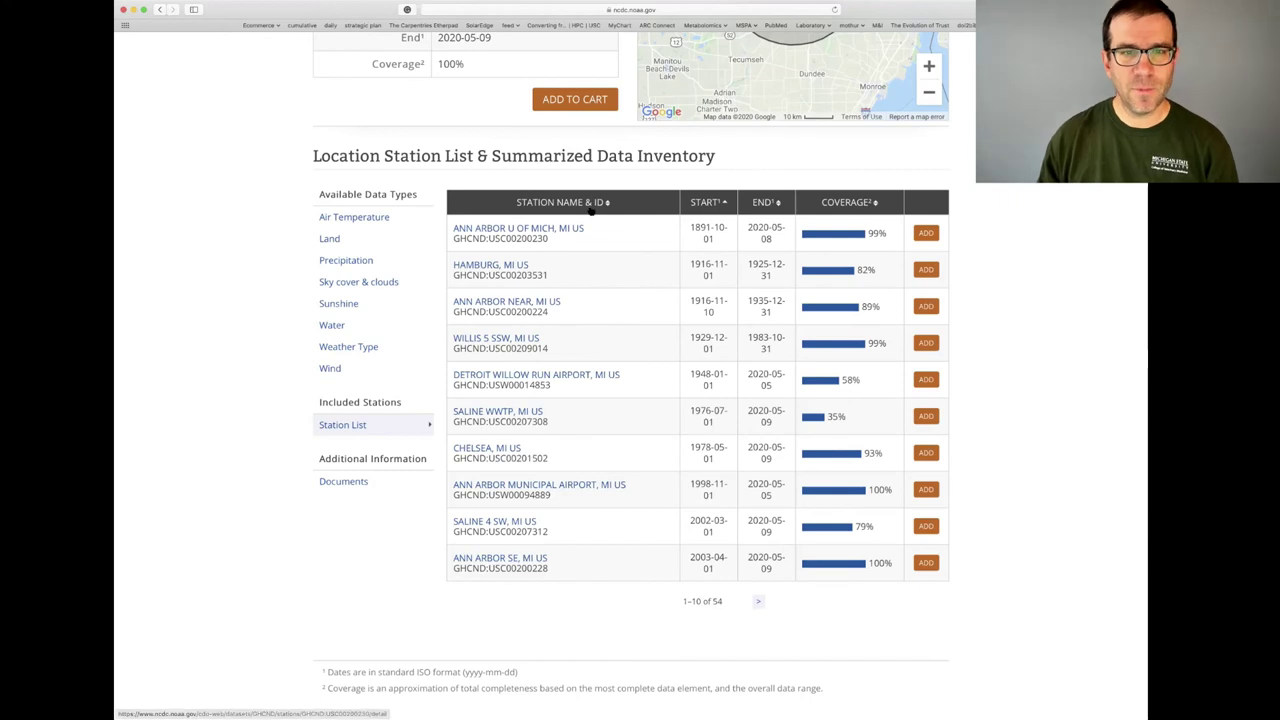
{"action": "left_click", "coordinate": [606, 203]}
{"action": "scroll", "coordinate": [589, 271], "scroll_direction": "down", "scroll_amount": 1}
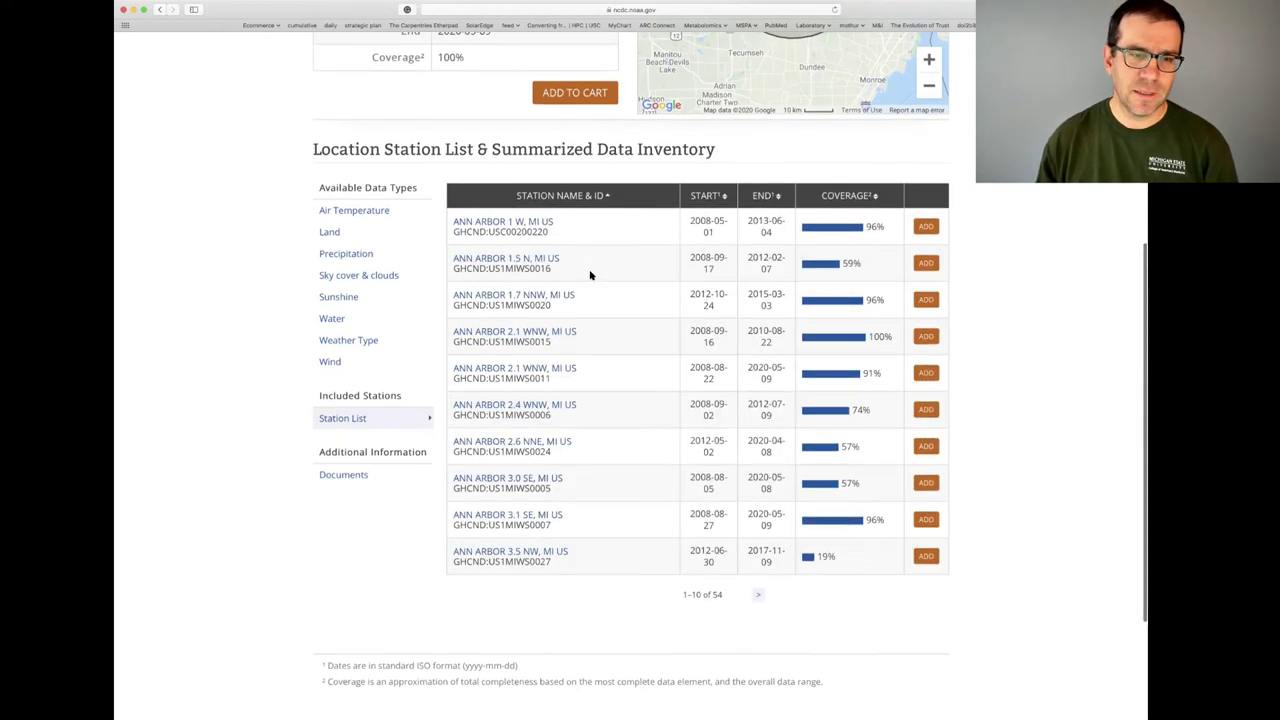
{"action": "left_click", "coordinate": [758, 575]}
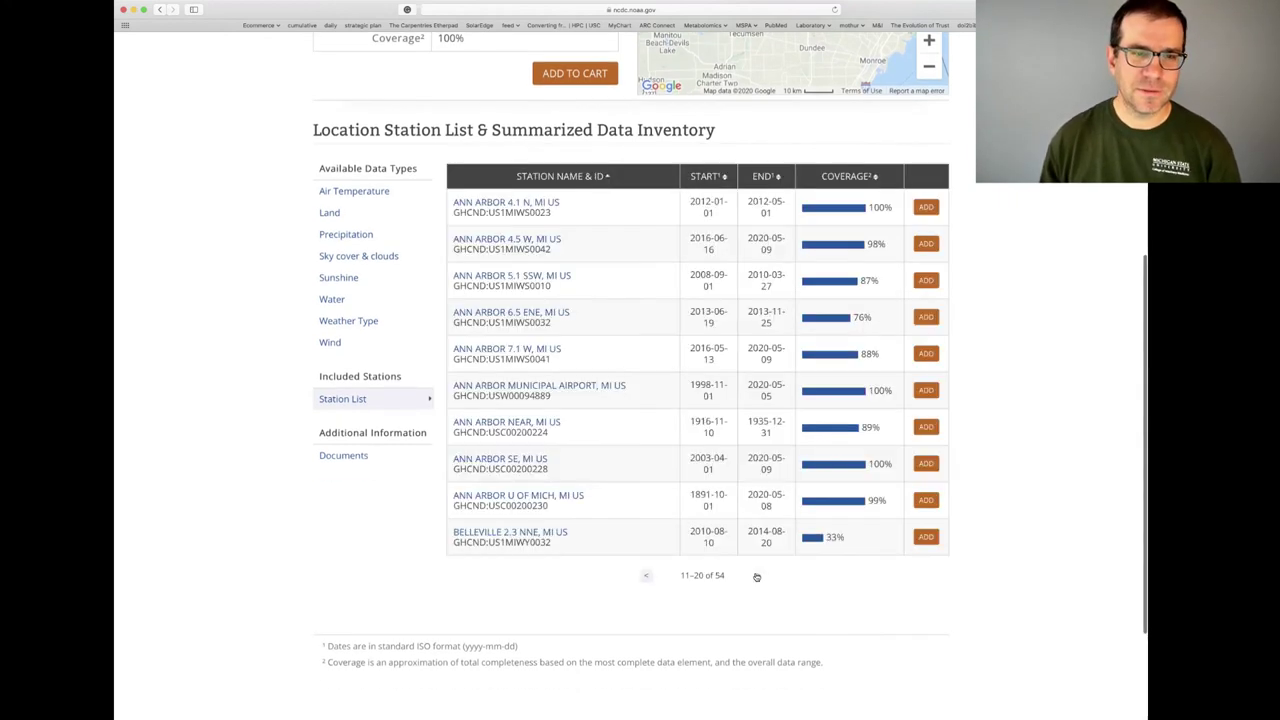
{"action": "left_click", "coordinate": [759, 577]}
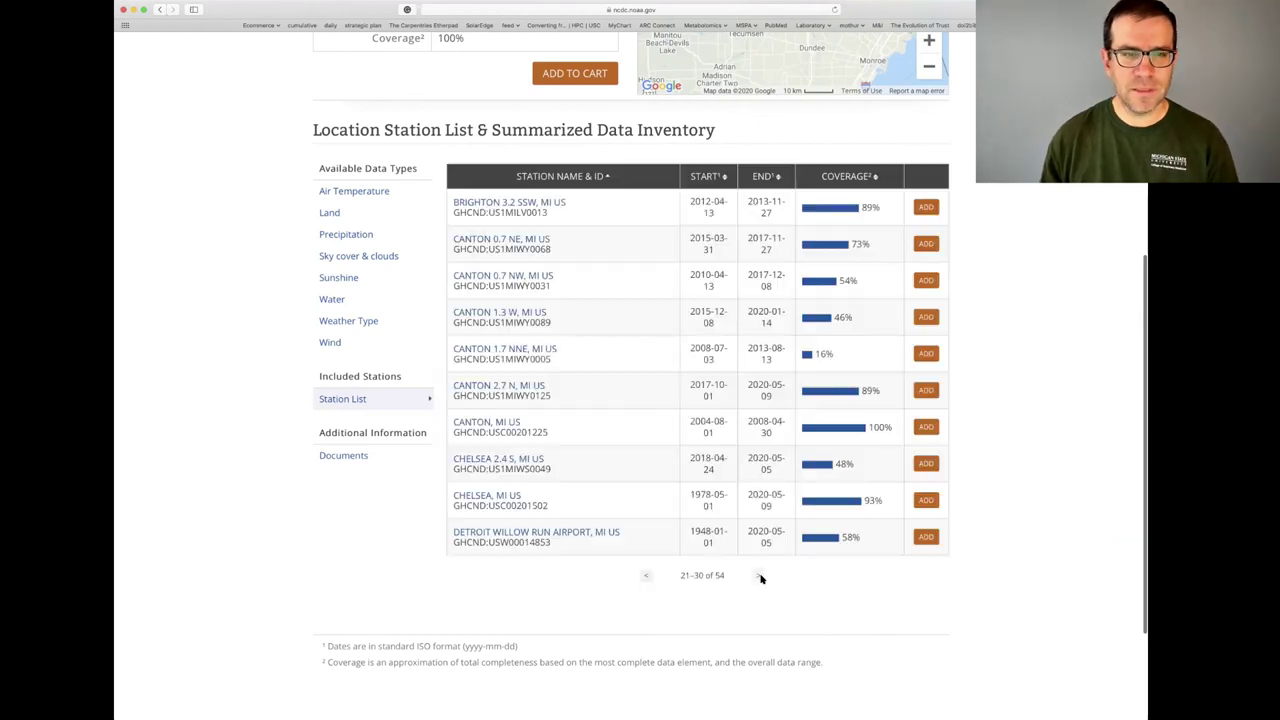
{"action": "left_click", "coordinate": [755, 578]}
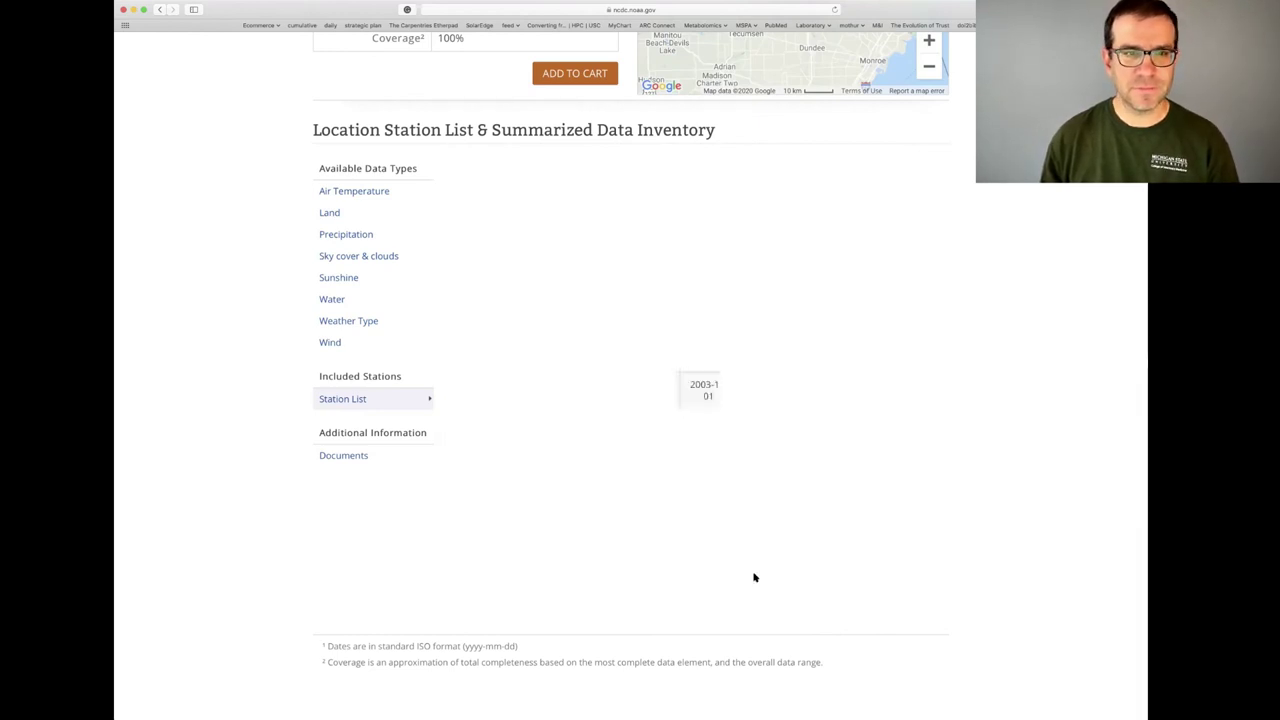
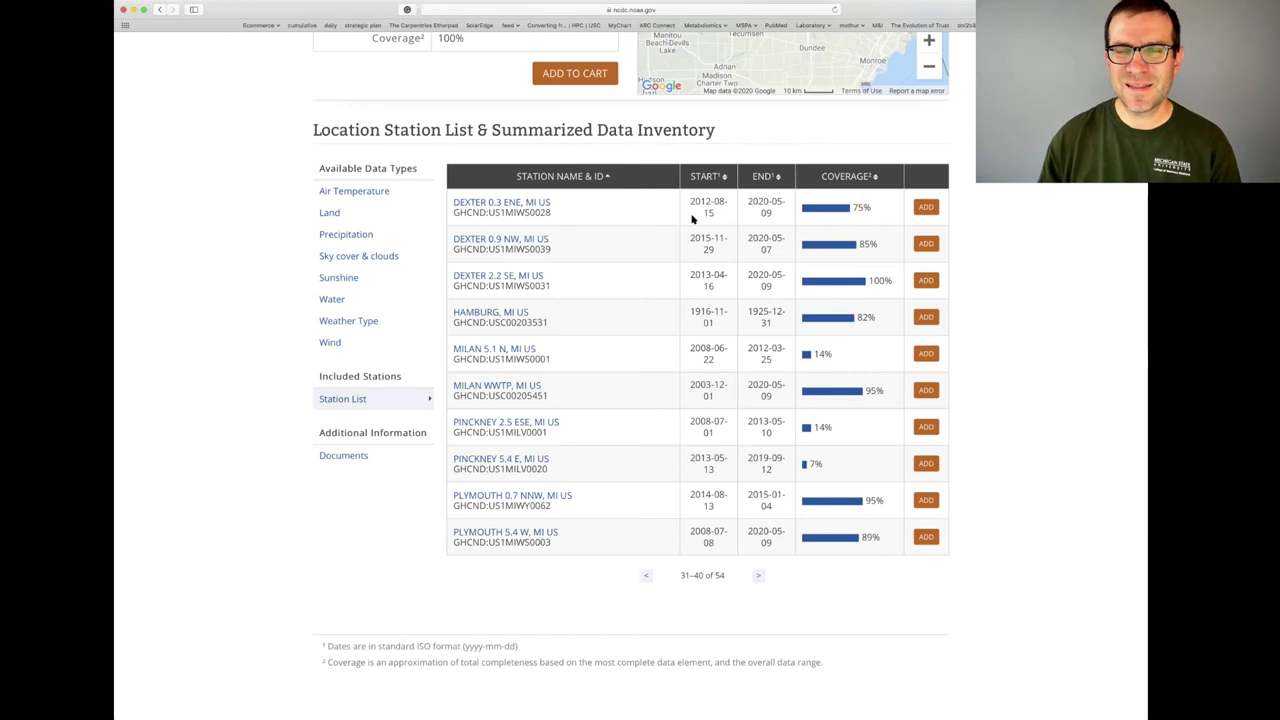
Sort the stations from earliest start date, return to the first page, and add ANN ARBOR U OF MICH, MI US to the cart.
{"action": "left_click", "coordinate": [723, 180]}
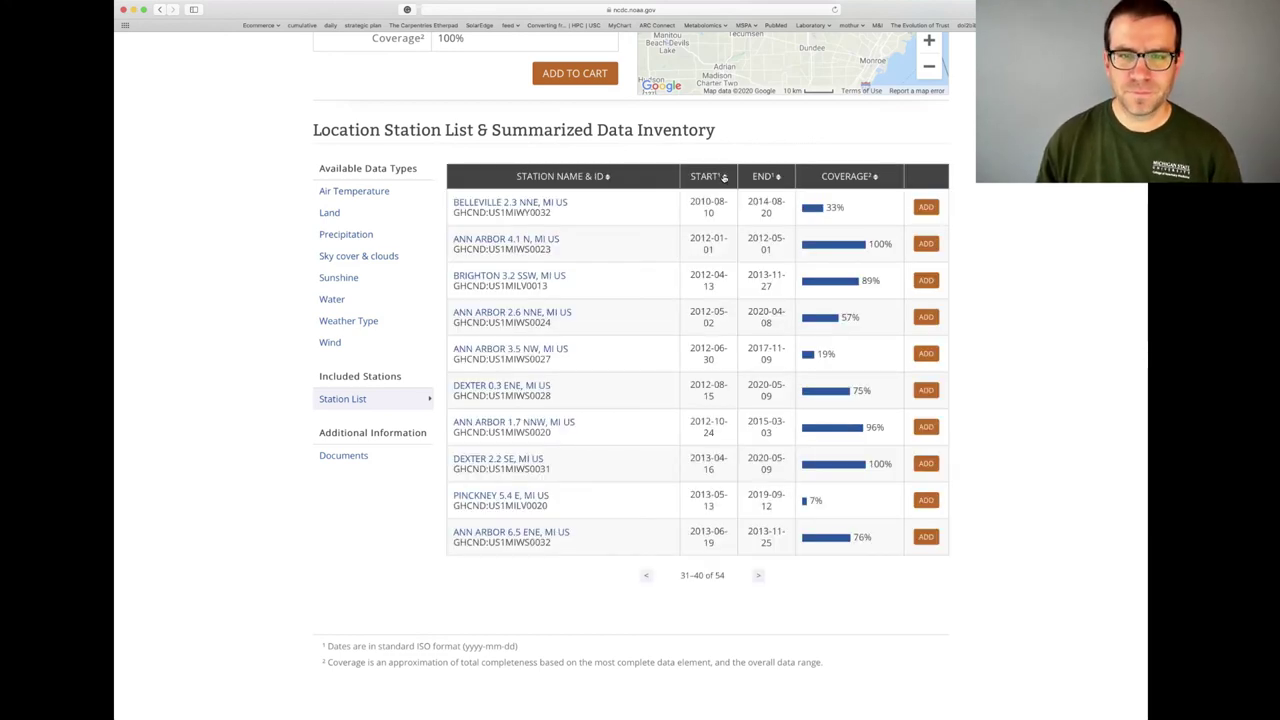
{"action": "left_click", "coordinate": [724, 177]}
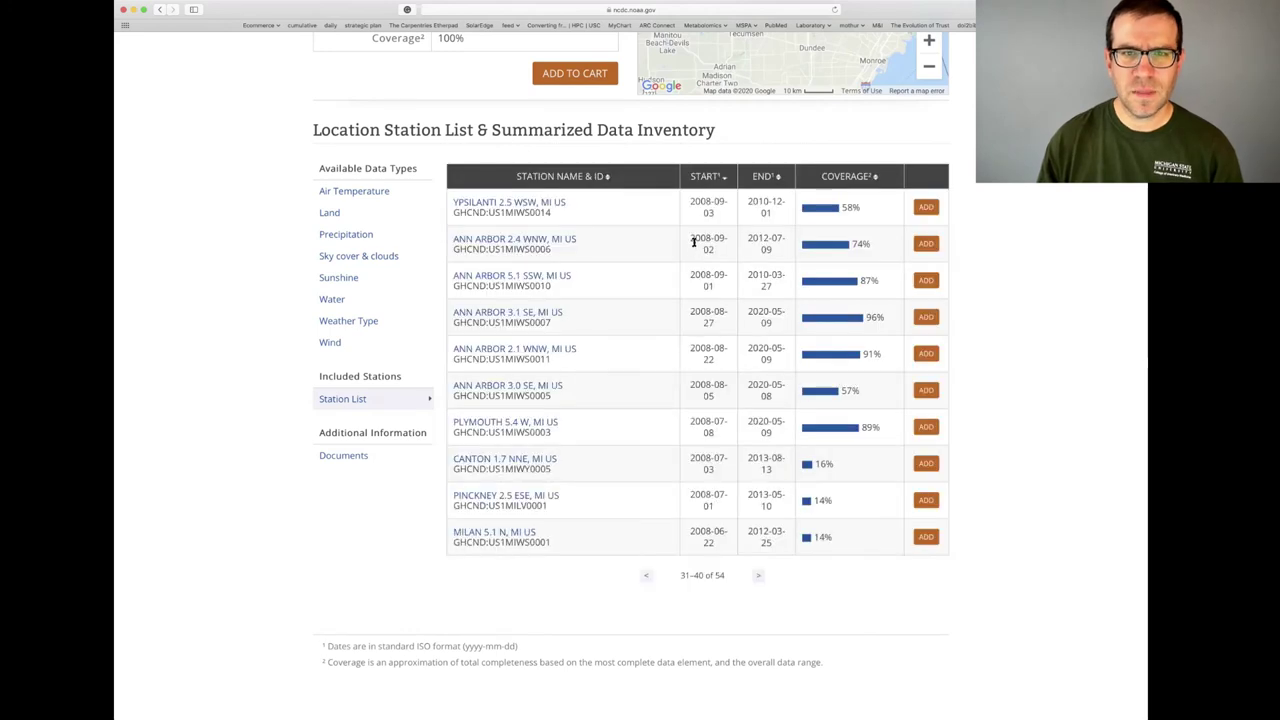
{"action": "left_click", "coordinate": [645, 577]}
{"action": "left_click", "coordinate": [645, 577]}
{"action": "left_click", "coordinate": [645, 577]}
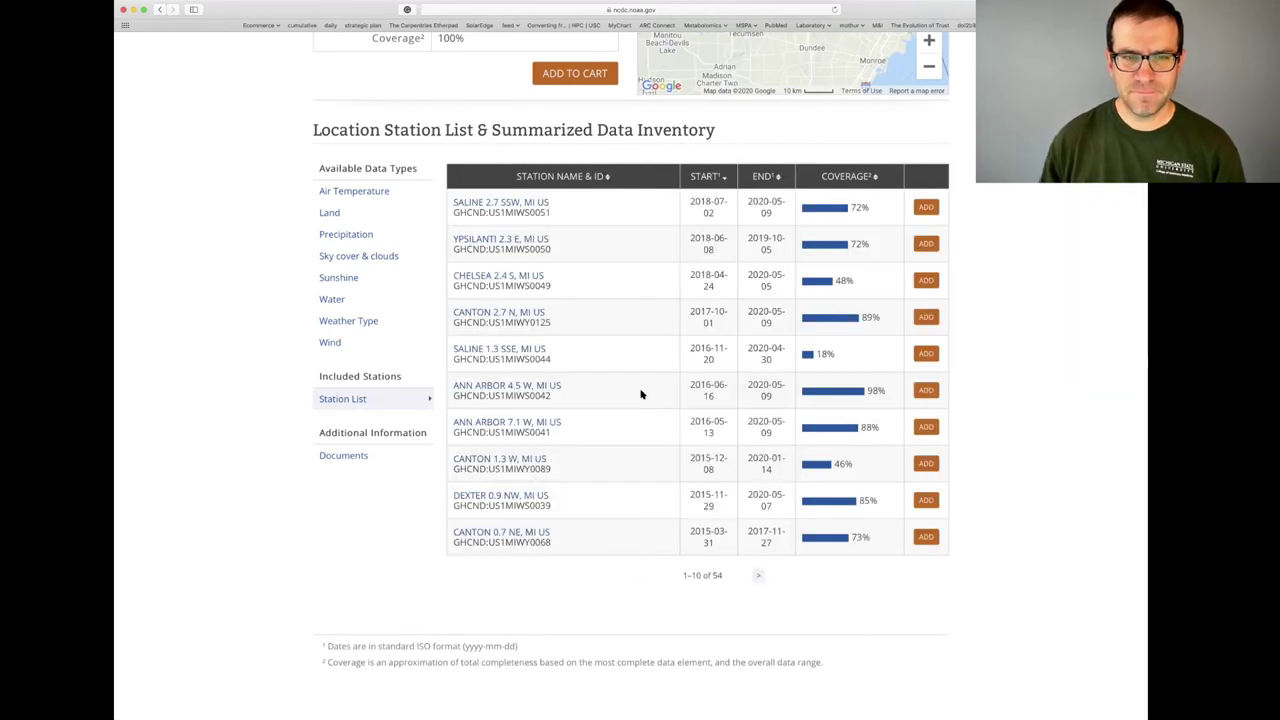
{"action": "left_click", "coordinate": [721, 182]}
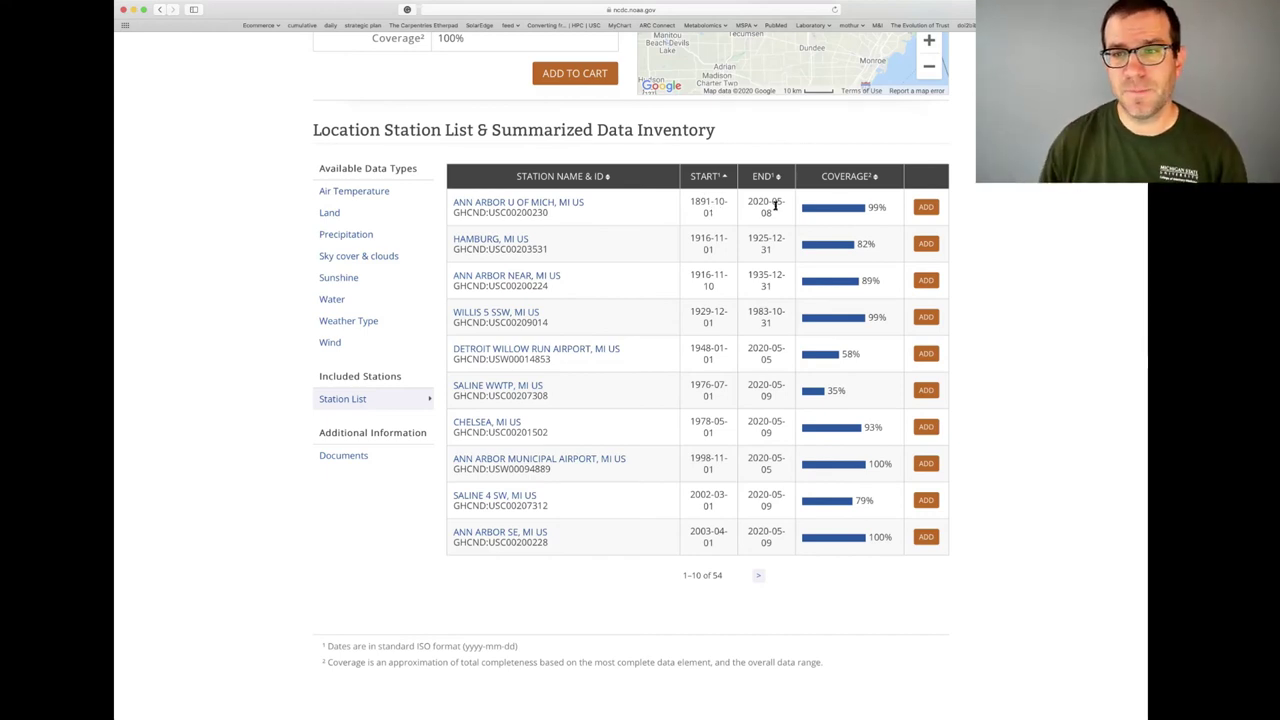
{"action": "left_click", "coordinate": [928, 207]}
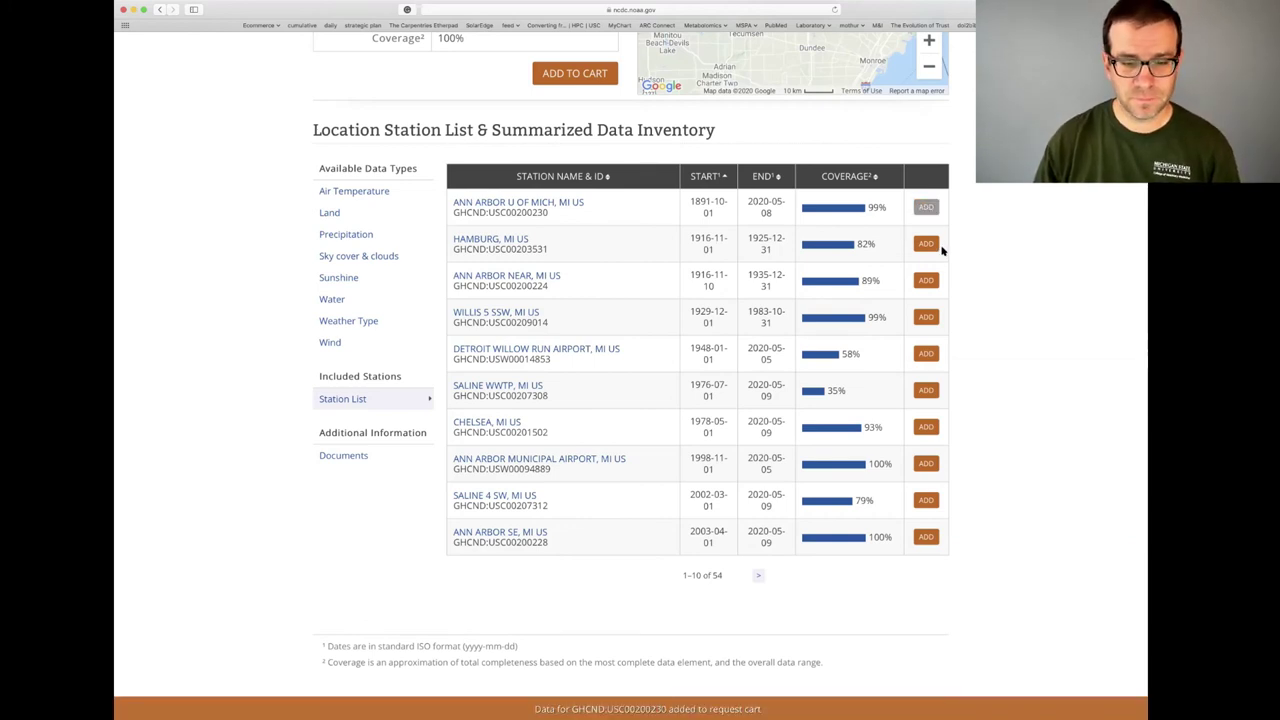
Review the land, air temperature and precipitation data types available for Ann Arbor, including their date ranges and coverage.
{"action": "scroll", "coordinate": [930, 270], "scroll_direction": "up", "scroll_amount": 3}
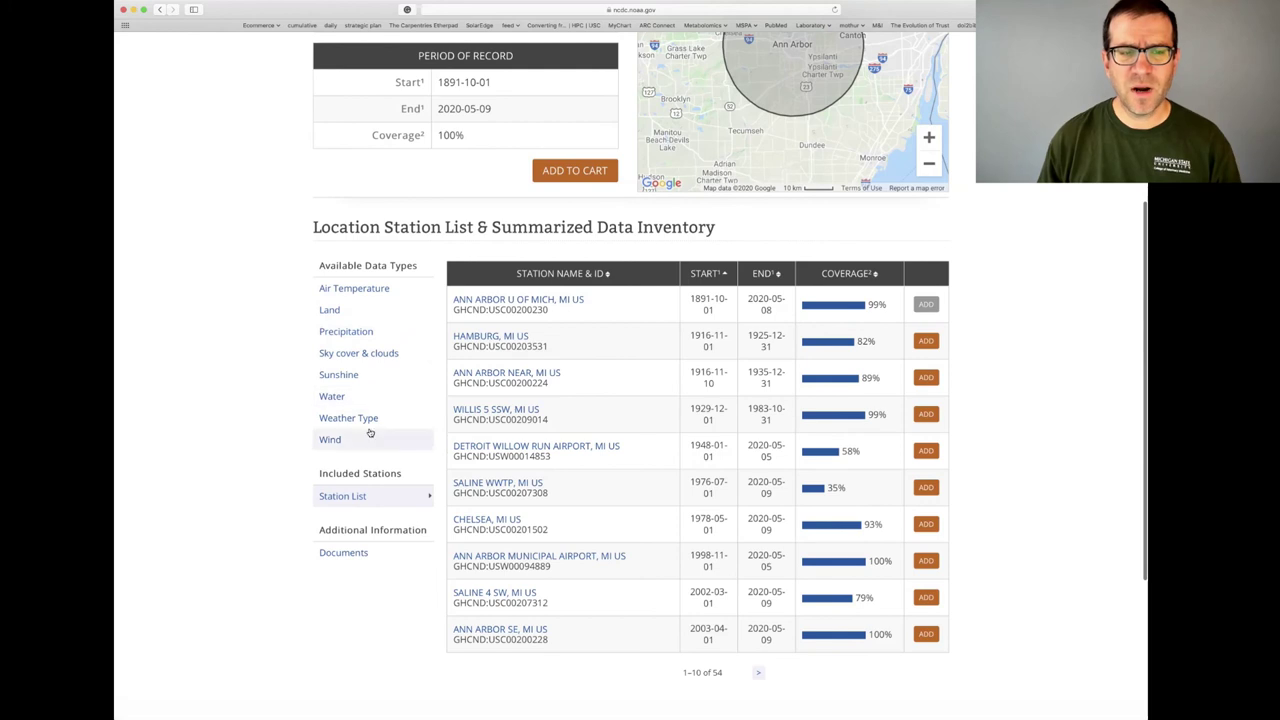
{"action": "left_click", "coordinate": [387, 316]}
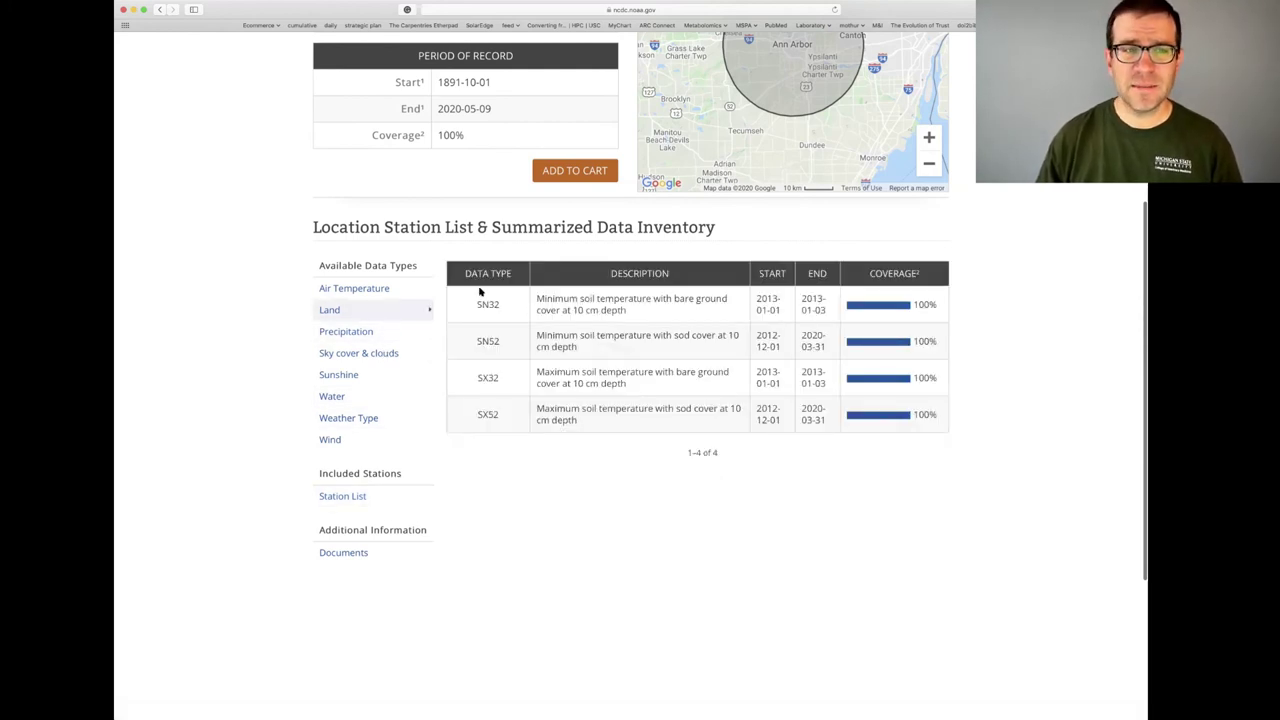
{"action": "left_click", "coordinate": [370, 290]}
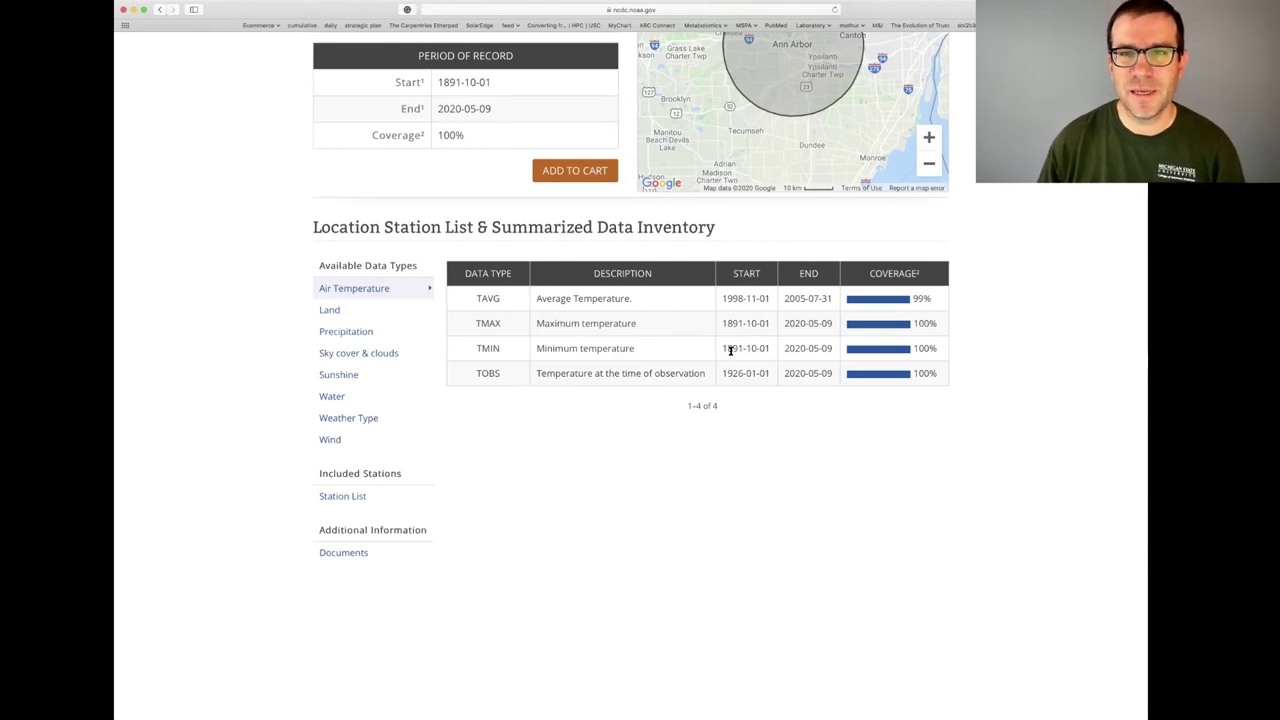
{"action": "scroll", "coordinate": [730, 350], "scroll_direction": "up", "scroll_amount": 2}
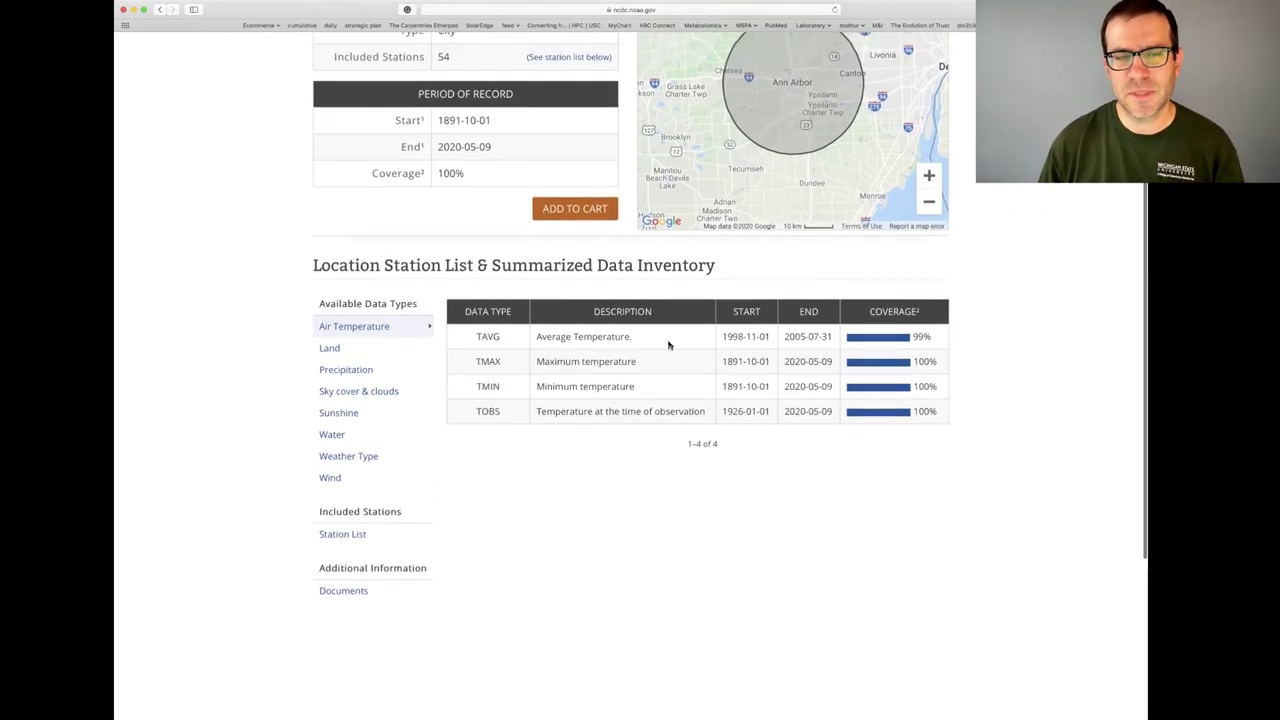
{"action": "left_click", "coordinate": [374, 370]}
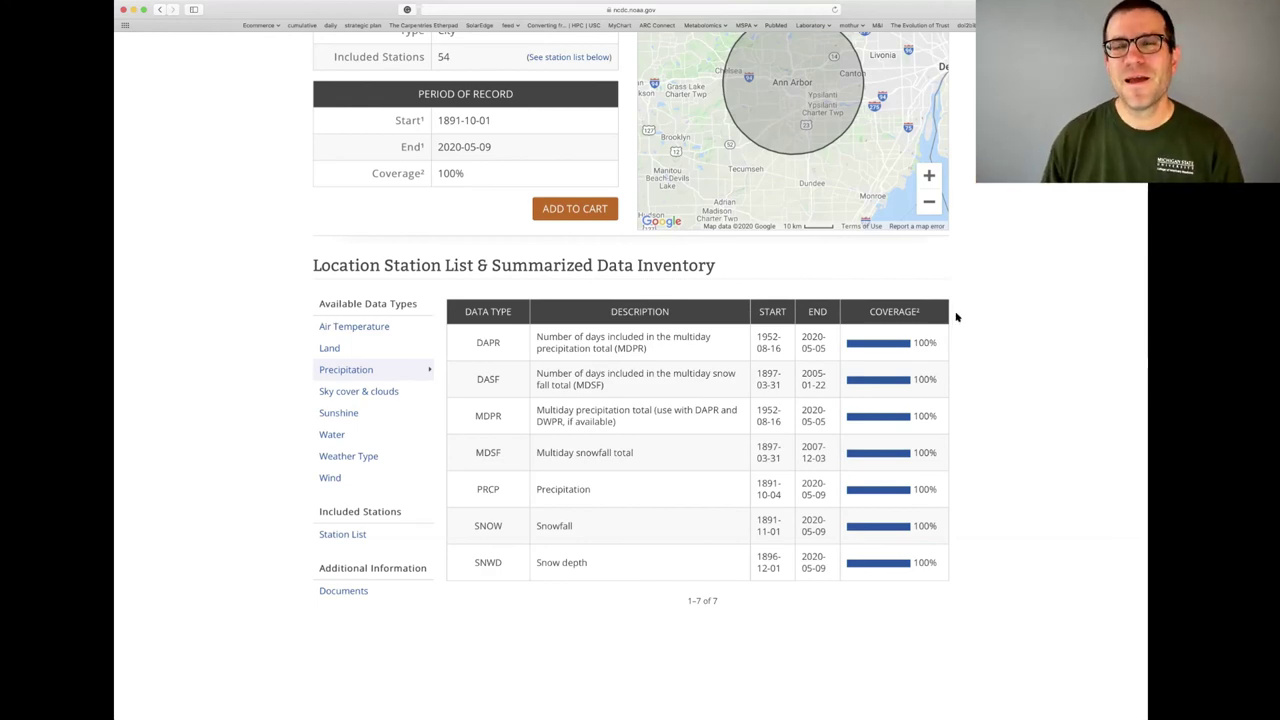
{"action": "scroll", "coordinate": [958, 315], "scroll_direction": "up", "scroll_amount": 4}
{"action": "scroll", "coordinate": [958, 315], "scroll_direction": "up", "scroll_amount": 2}
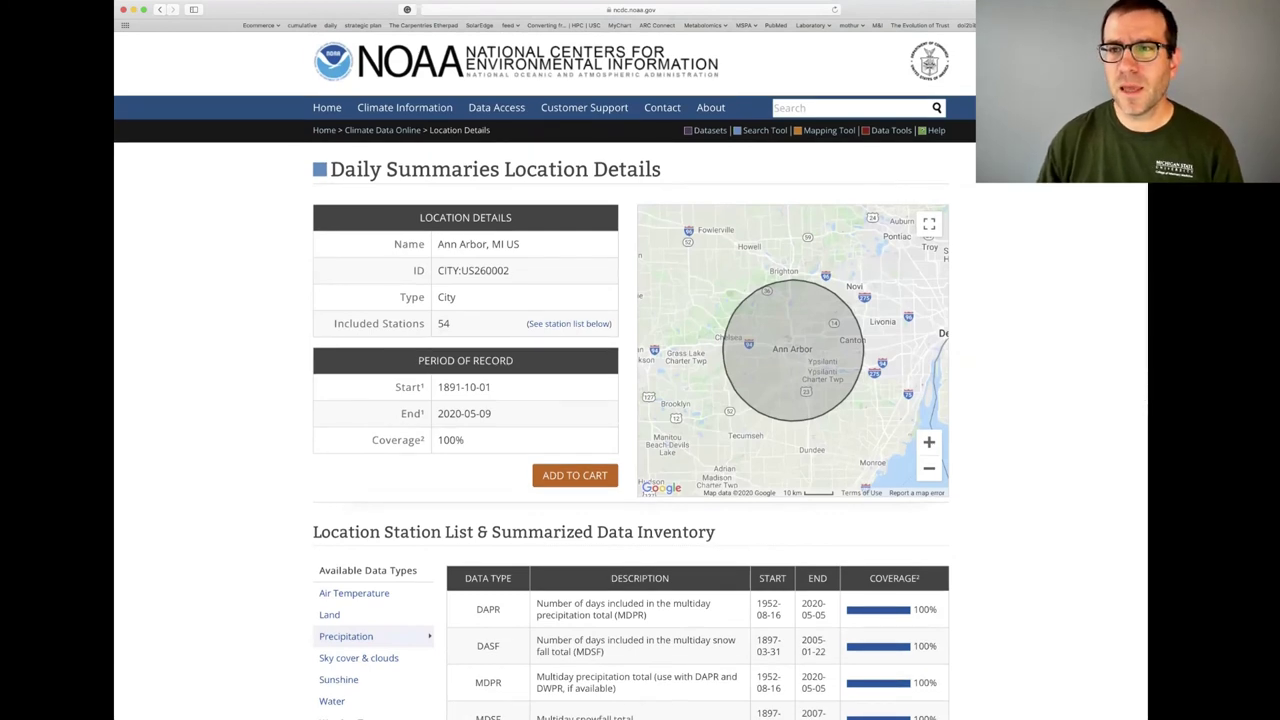
Open the cart of daily summaries and choose Custom GHCN-Daily CSV as the output format.
{"action": "mouse_move", "coordinate": [1050, 160]}
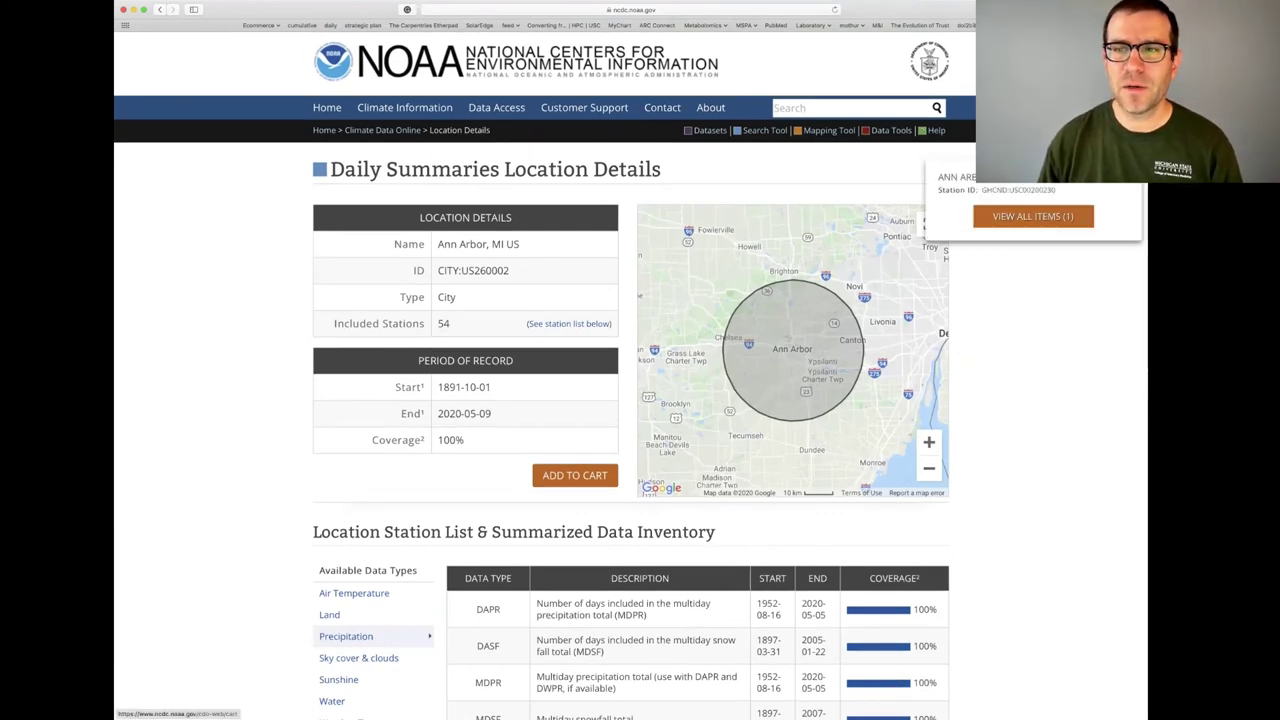
{"action": "left_click", "coordinate": [1050, 160]}
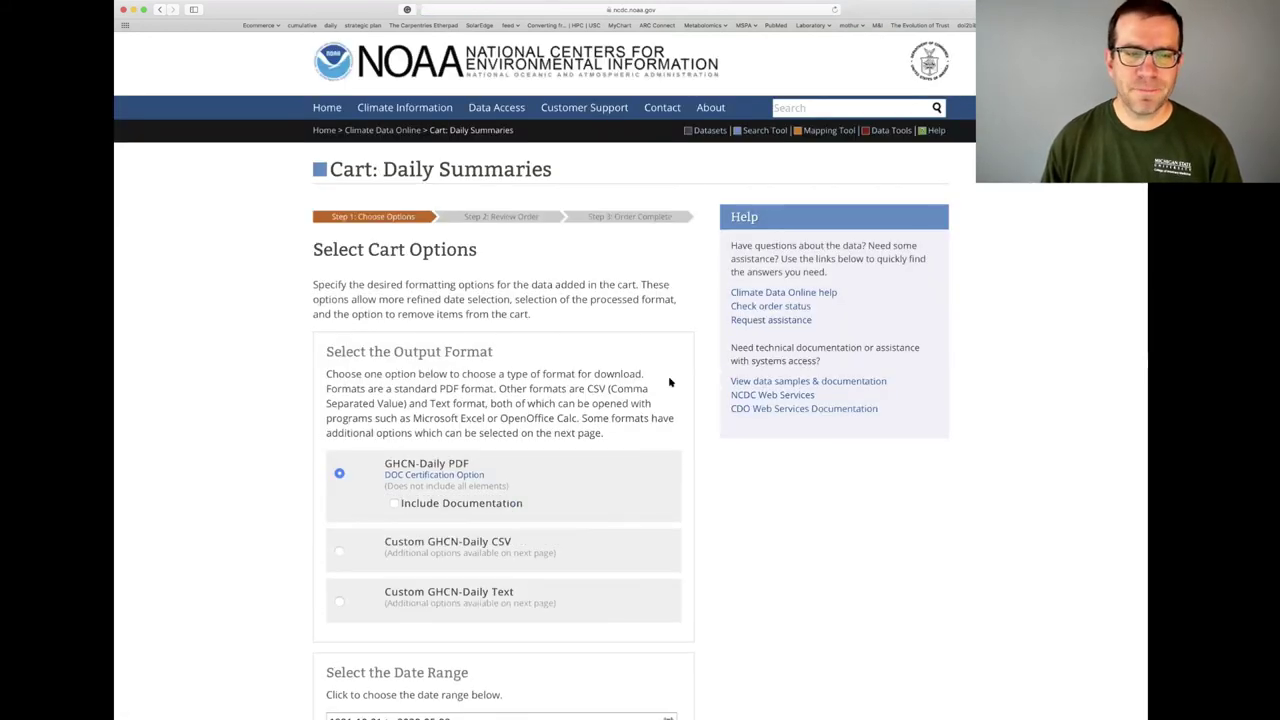
{"action": "scroll", "coordinate": [546, 352], "scroll_direction": "down", "scroll_amount": 3}
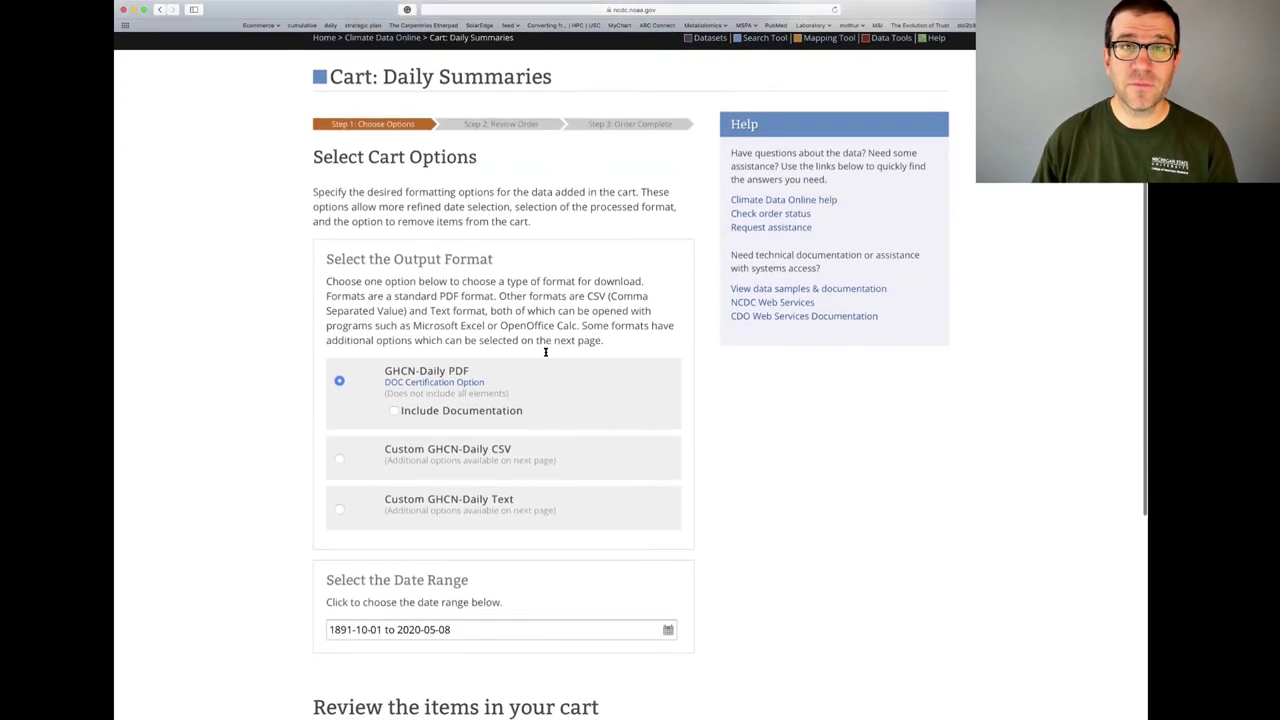
{"action": "scroll", "coordinate": [546, 352], "scroll_direction": "down", "scroll_amount": 3}
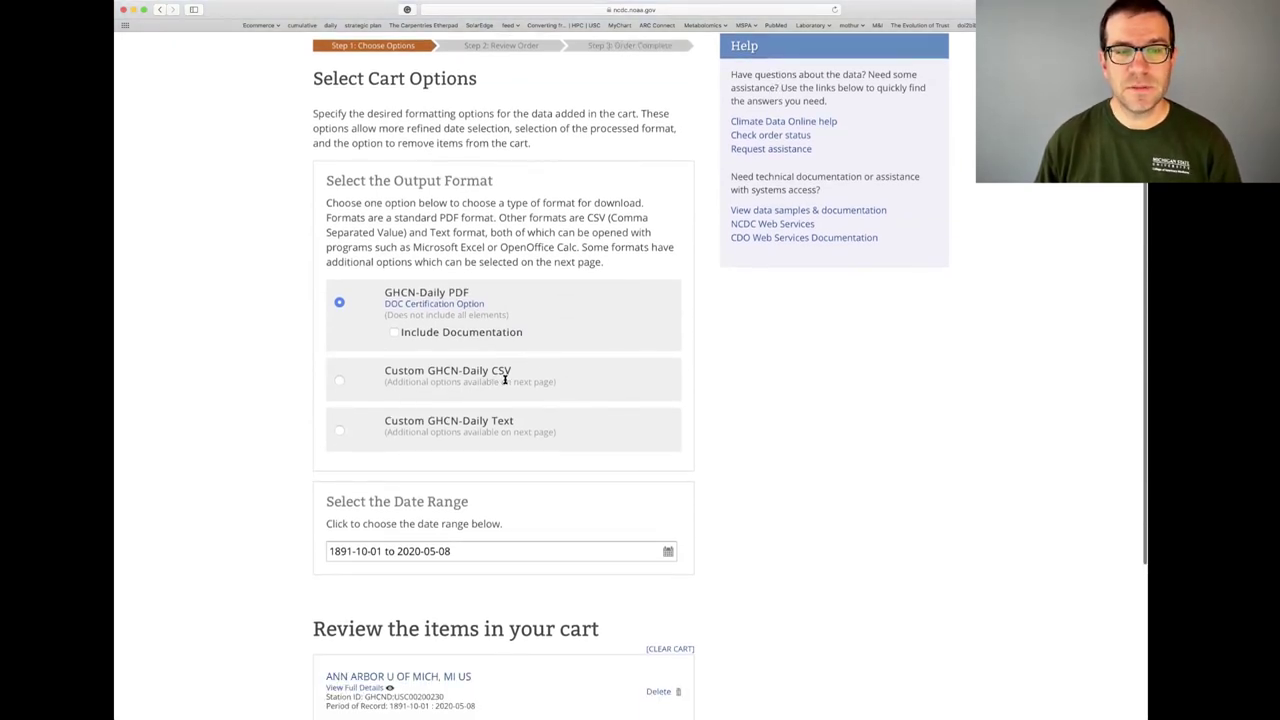
{"action": "left_click", "coordinate": [340, 381]}
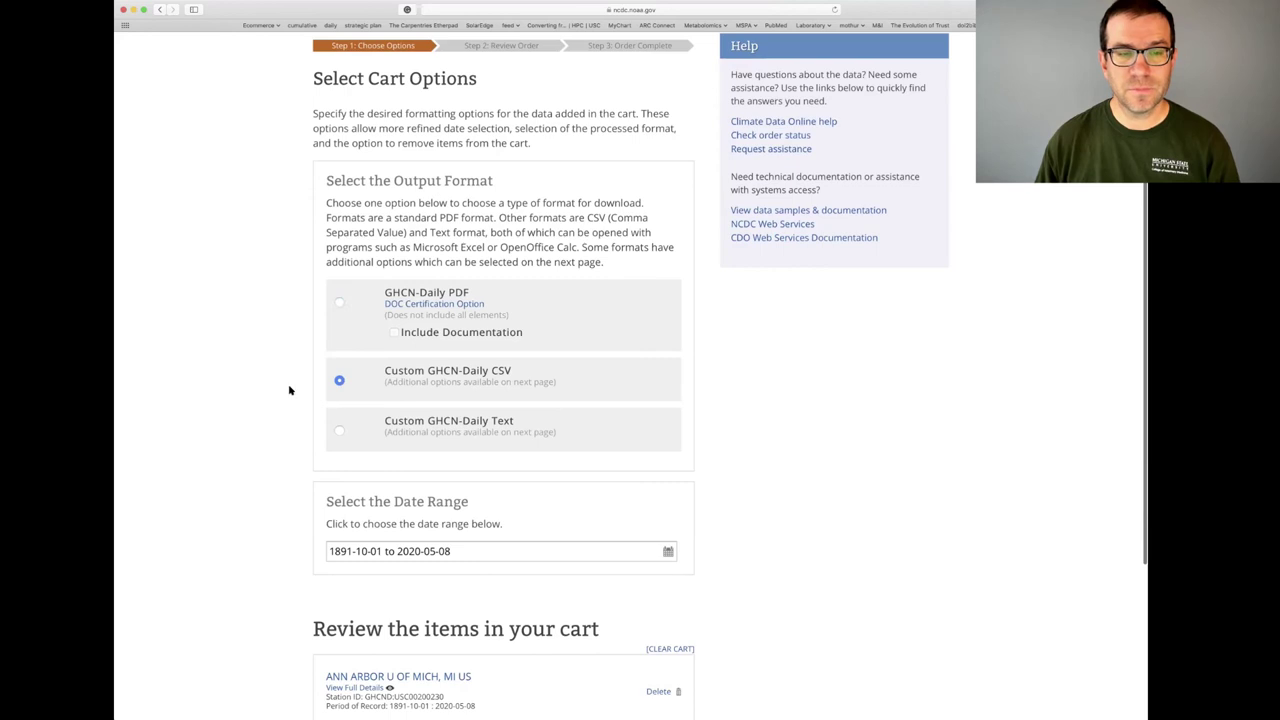
Check the date range calendar, keep the full period 1891-10-01 to 2020-05-08, and continue to the custom options.
{"action": "scroll", "coordinate": [289, 390], "scroll_direction": "down", "scroll_amount": 4}
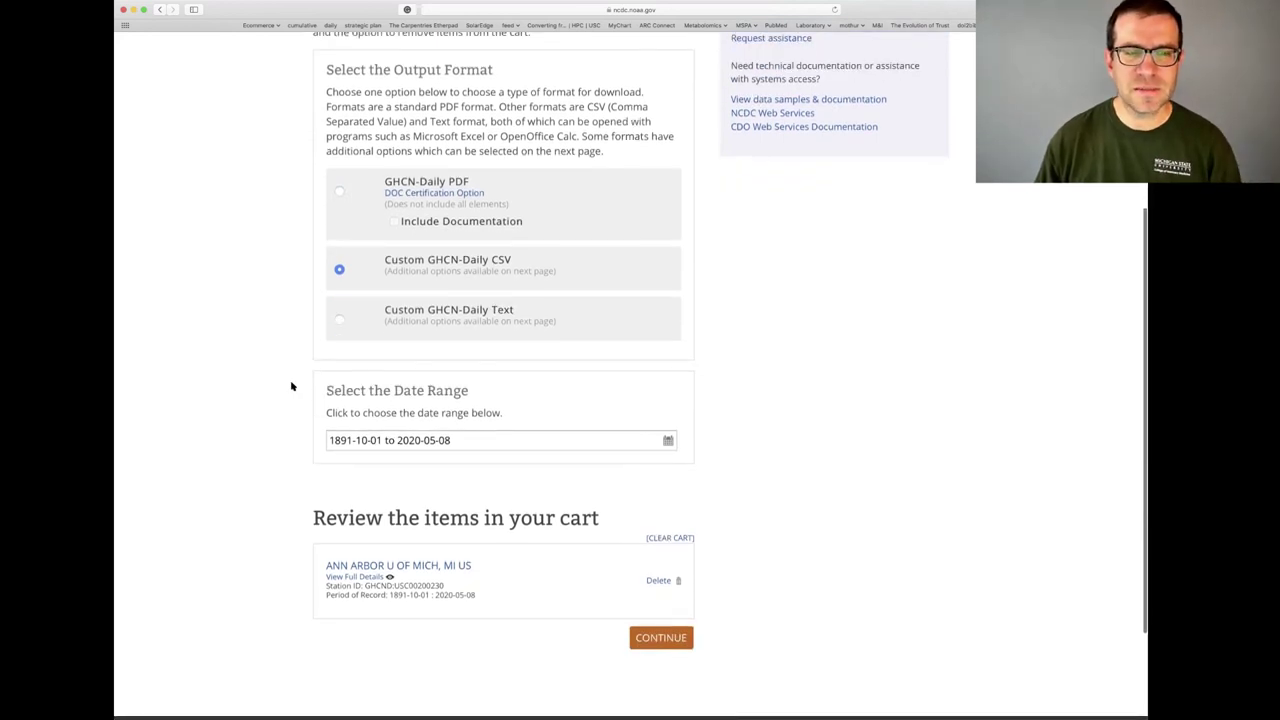
{"action": "scroll", "coordinate": [291, 386], "scroll_direction": "down", "scroll_amount": 5}
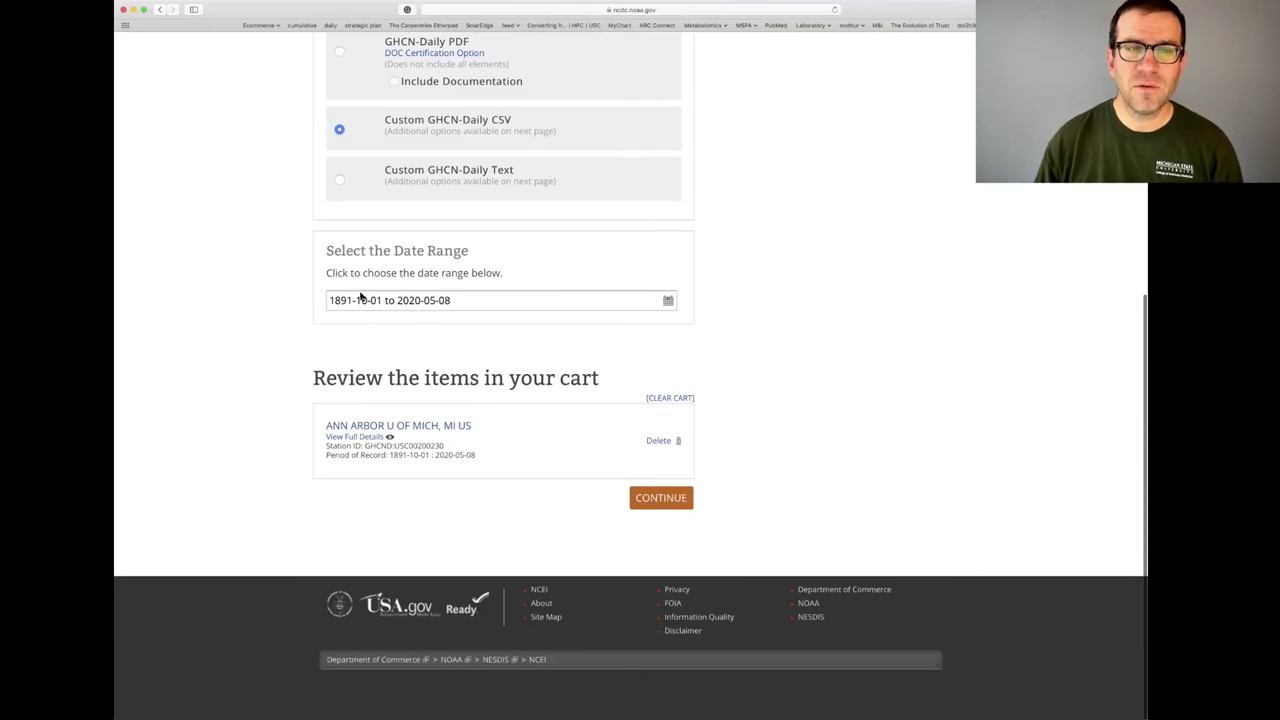
{"action": "left_click", "coordinate": [356, 302]}
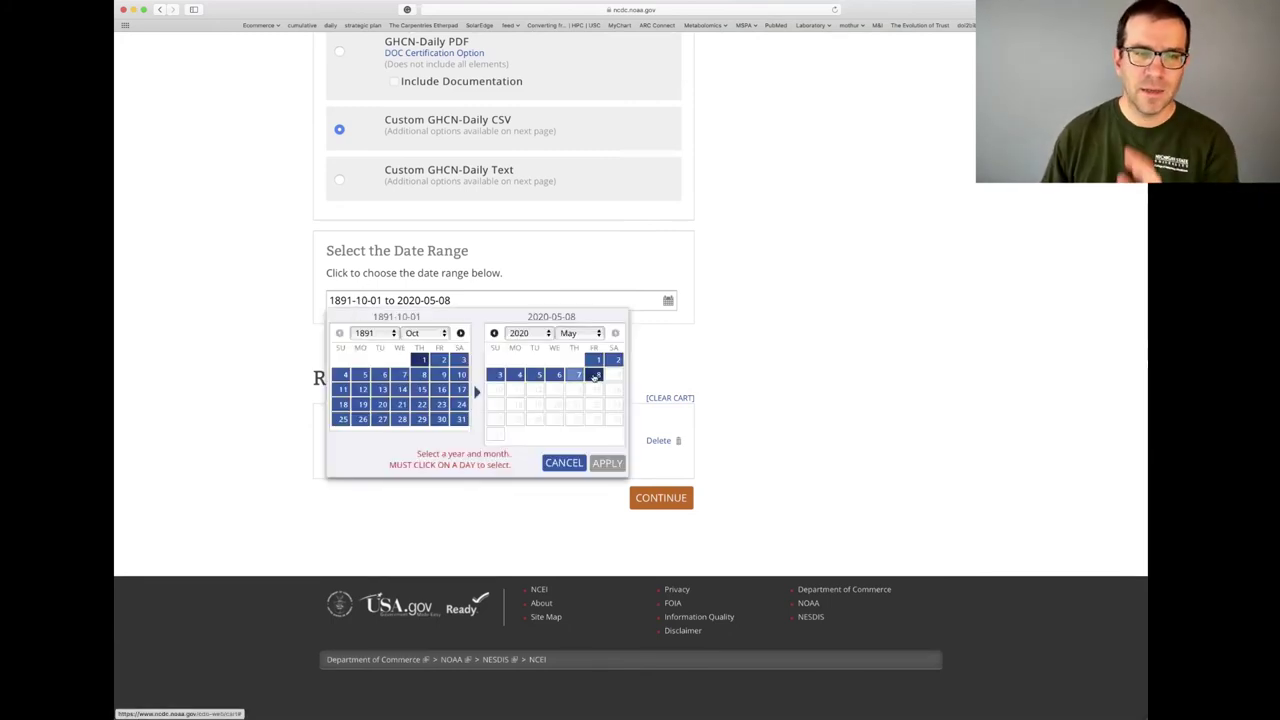
{"action": "left_click", "coordinate": [697, 370]}
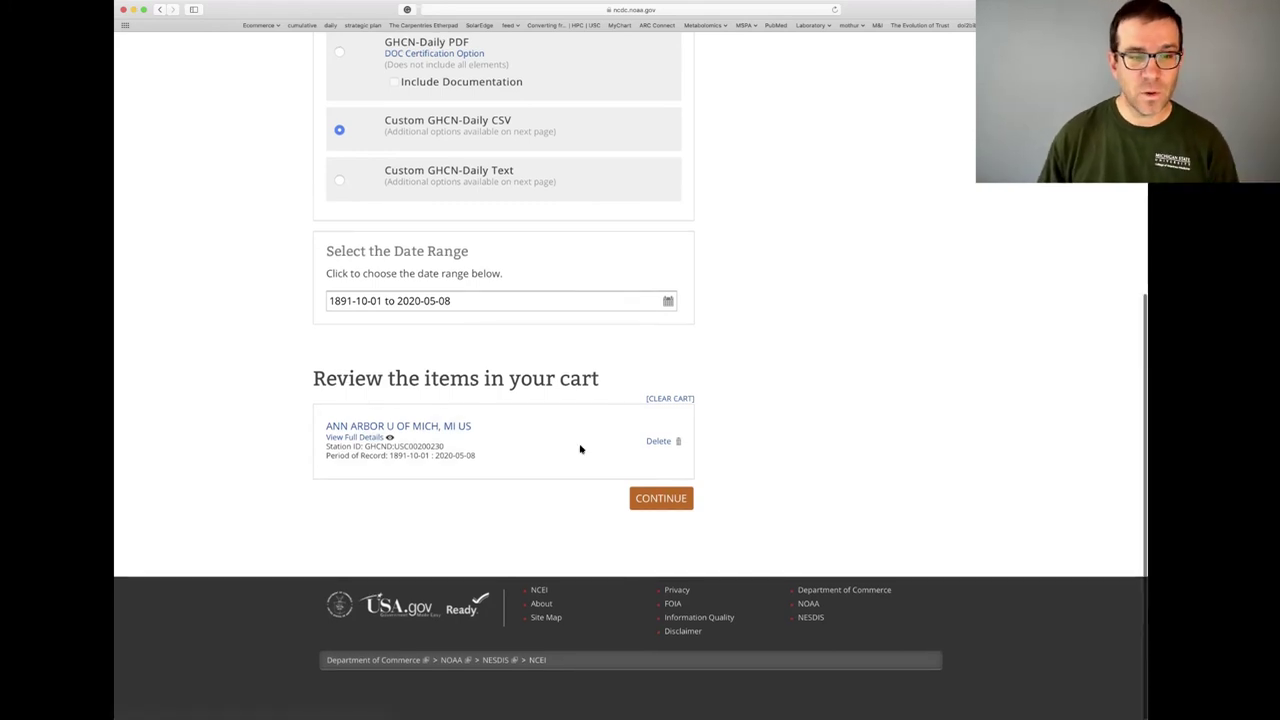
{"action": "left_click", "coordinate": [668, 499]}
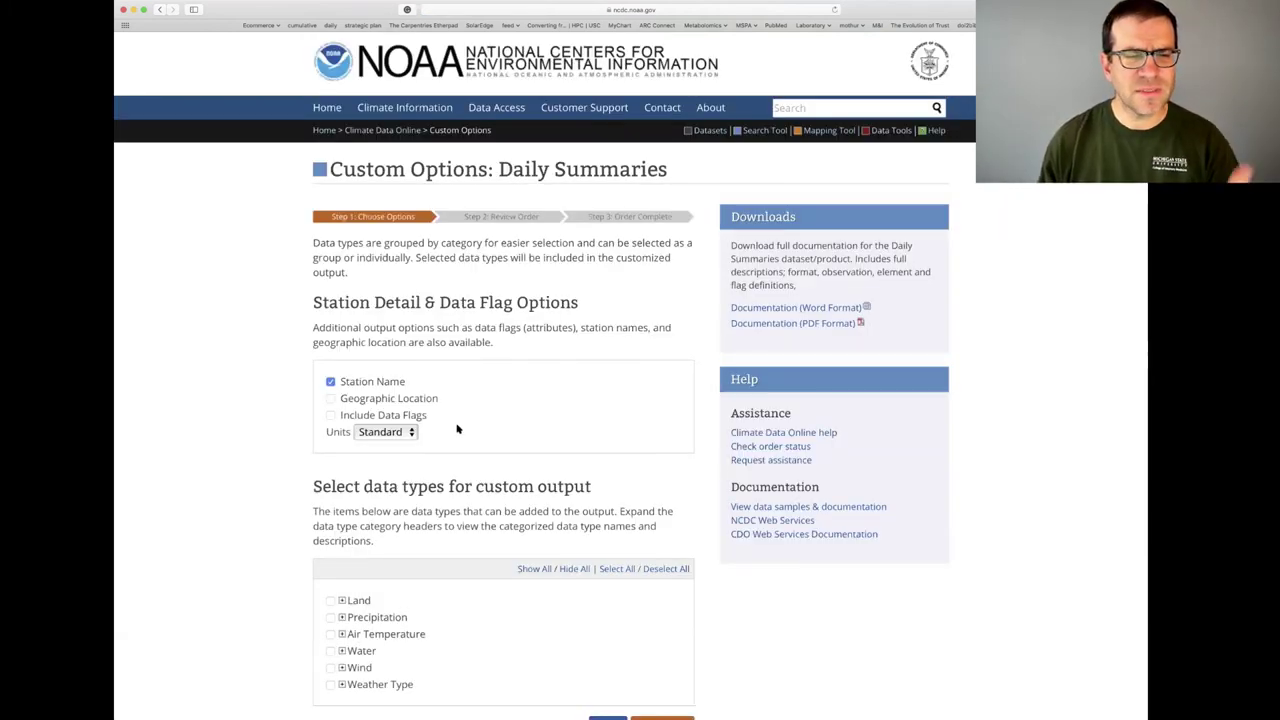
Include all Precipitation and Air Temperature data types in the custom output and continue to the order review.
{"action": "scroll", "coordinate": [305, 438], "scroll_direction": "down", "scroll_amount": 2}
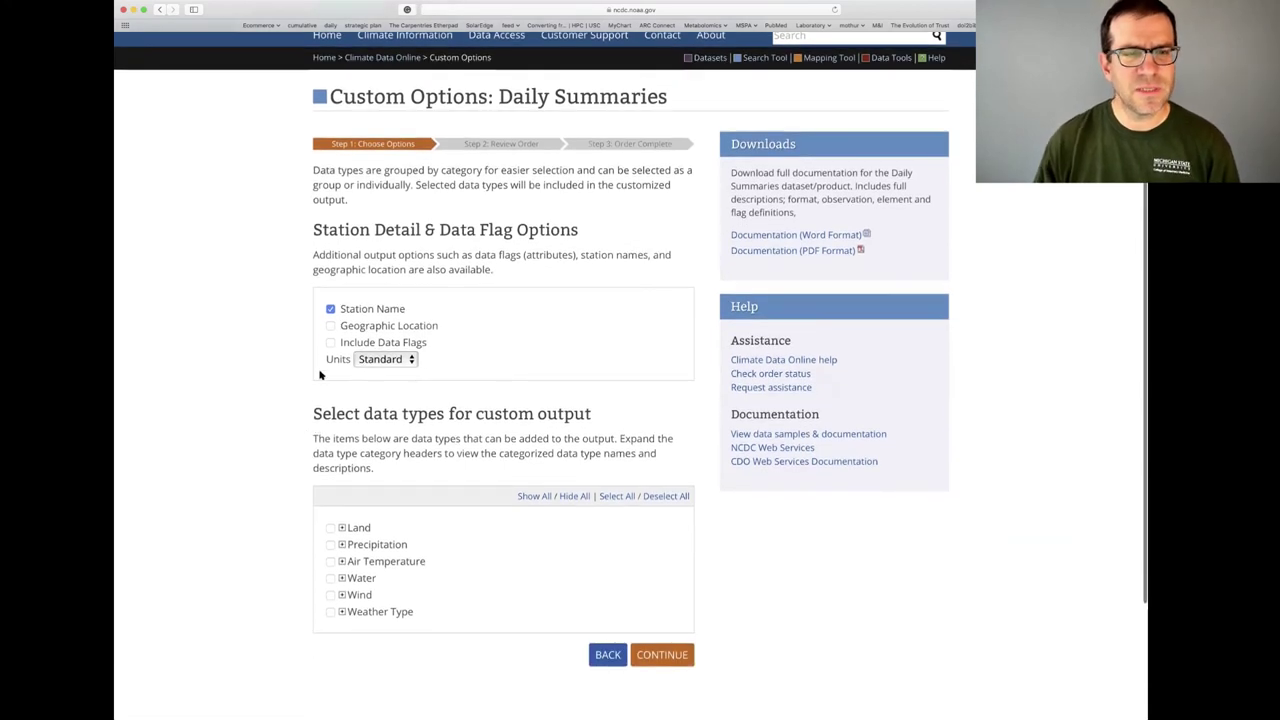
{"action": "scroll", "coordinate": [280, 385], "scroll_direction": "down", "scroll_amount": 4}
{"action": "left_click", "coordinate": [331, 405]}
{"action": "left_click", "coordinate": [330, 389]}
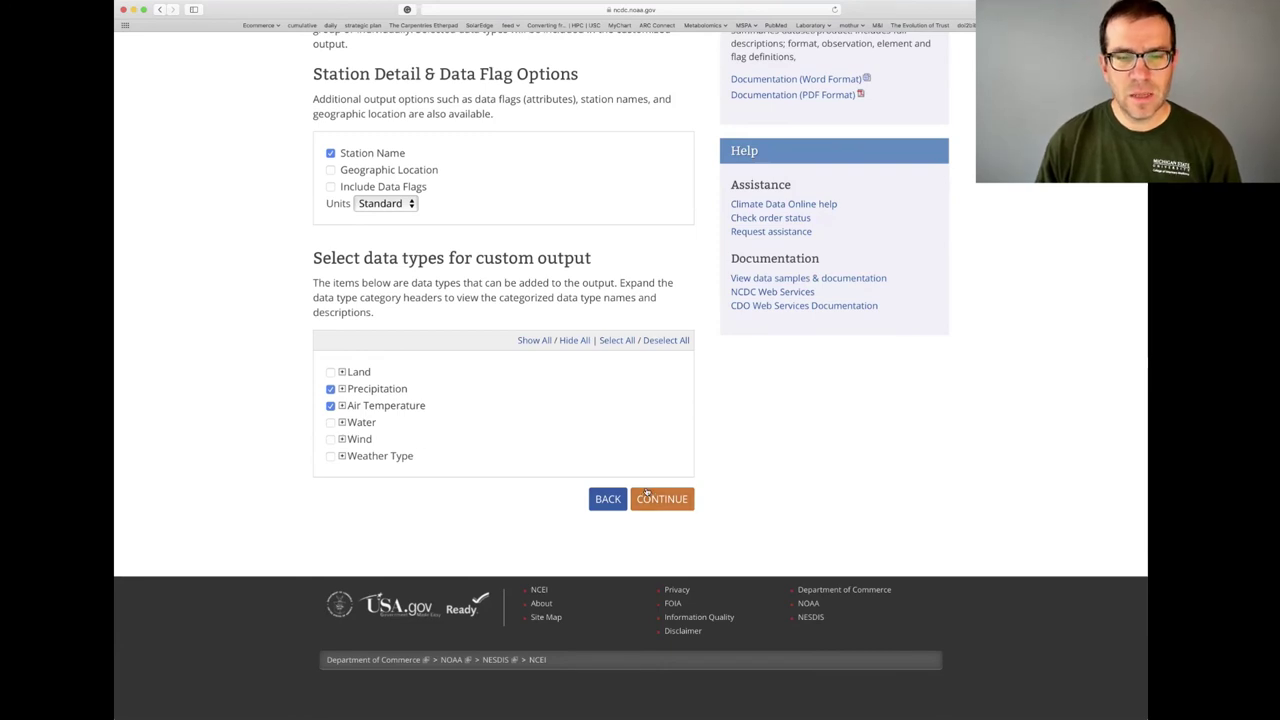
{"action": "left_click", "coordinate": [651, 498]}
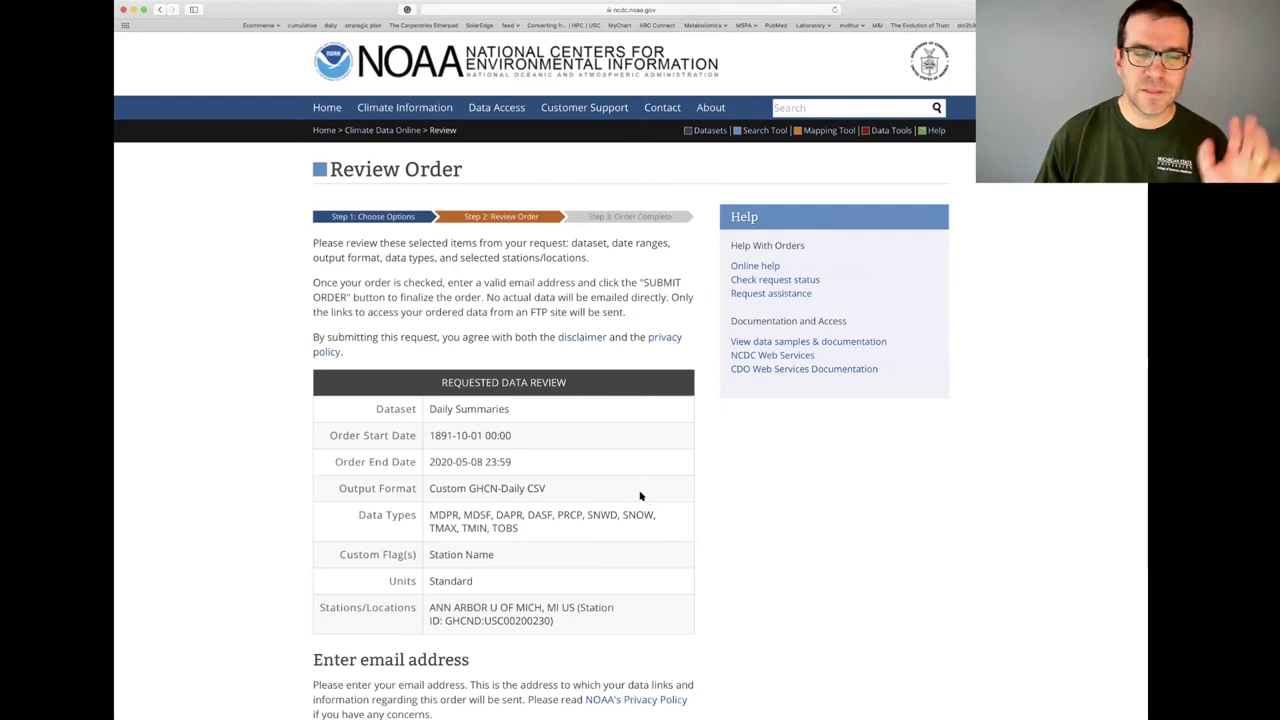
Review the requested data and the prefilled email address, and submit the order.
{"action": "scroll", "coordinate": [646, 498], "scroll_direction": "down", "scroll_amount": 3}
{"action": "scroll", "coordinate": [600, 490], "scroll_direction": "down", "scroll_amount": 3}
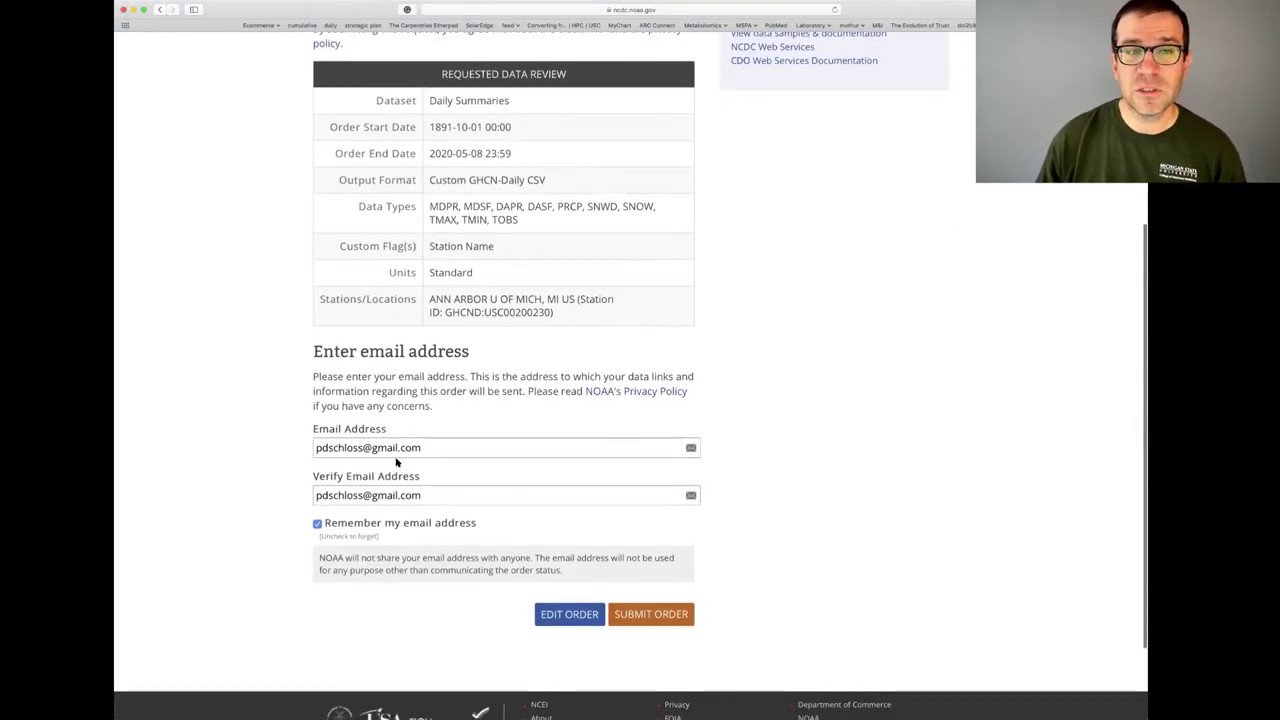
{"action": "scroll", "coordinate": [396, 461], "scroll_direction": "down", "scroll_amount": 1}
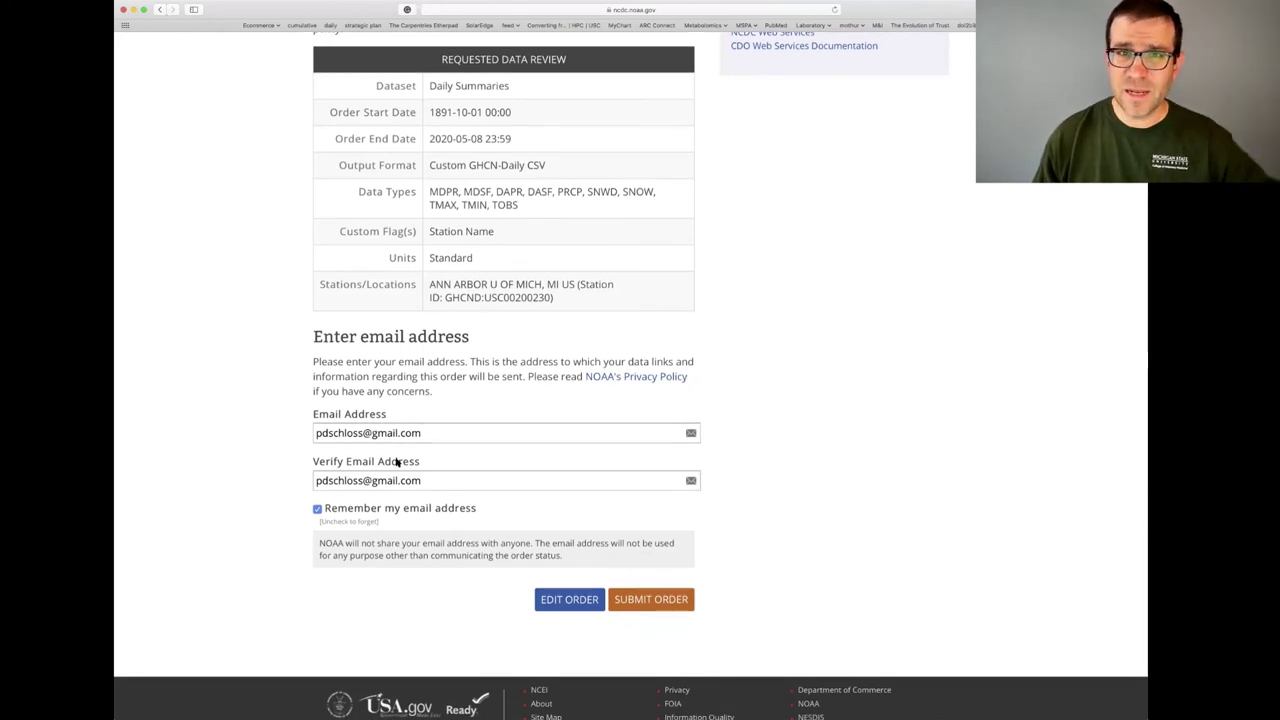
{"action": "left_click", "coordinate": [639, 608]}
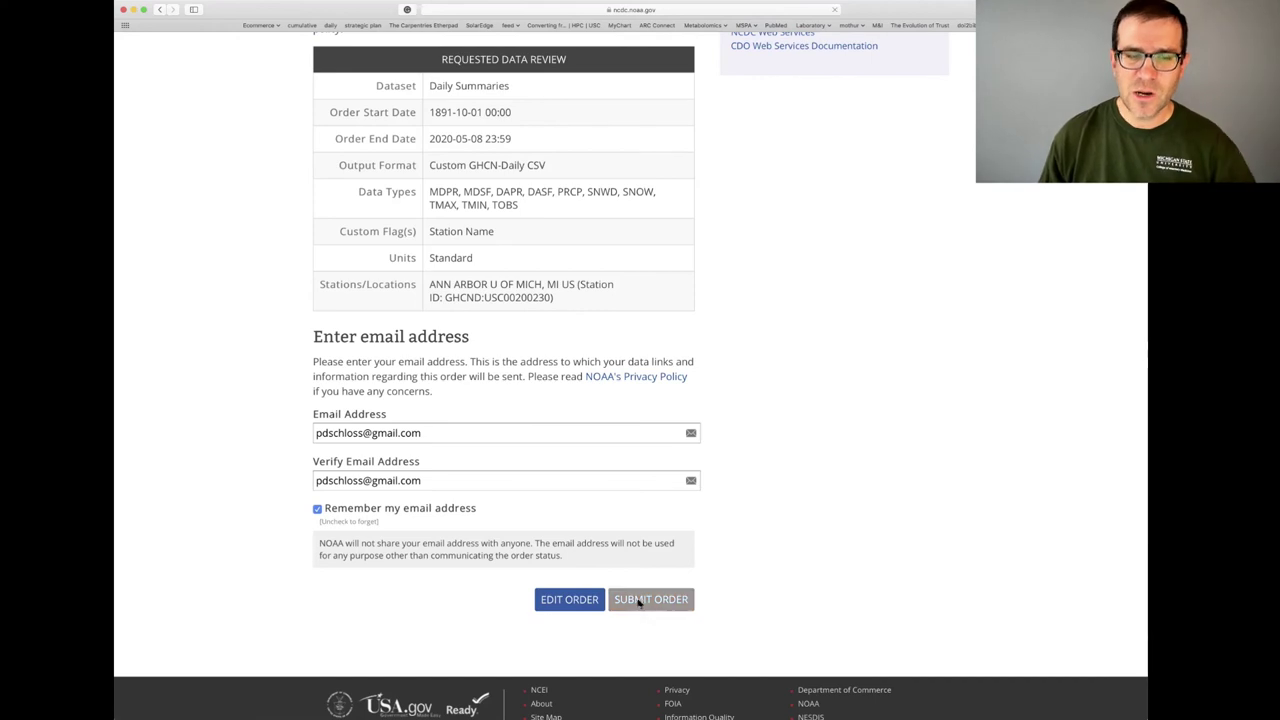